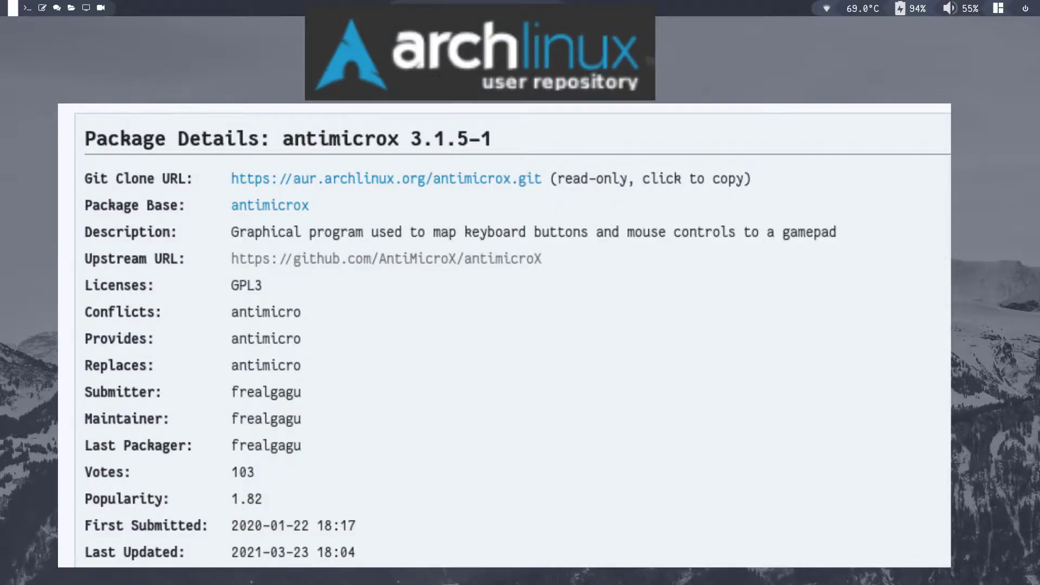
# Step: Look up the package in a new terminal with paru -i antimicrox, leaving the package selection without installing anything
pyautogui.press('super+Return')
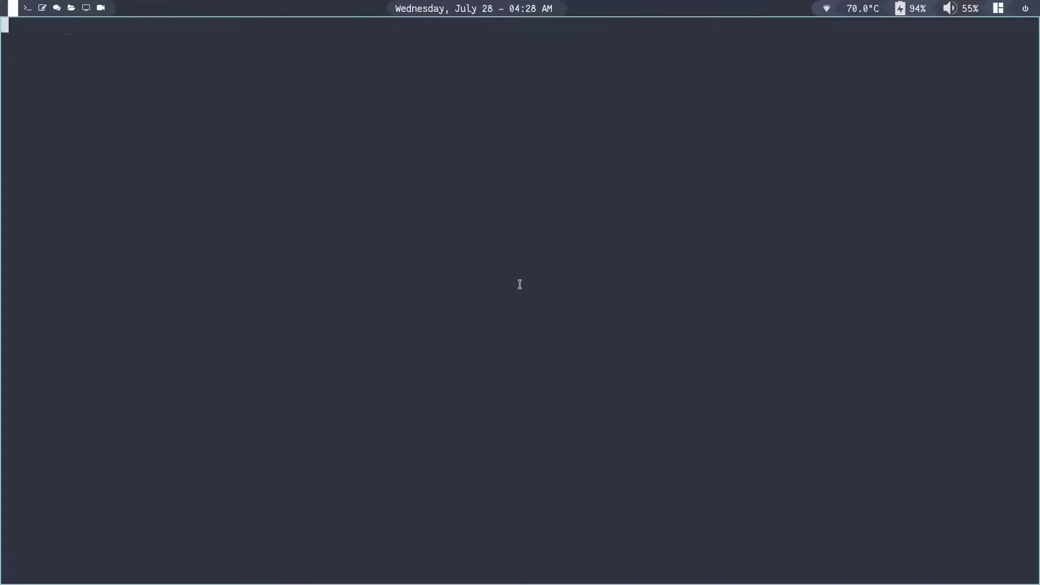
pyautogui.write('paru -')
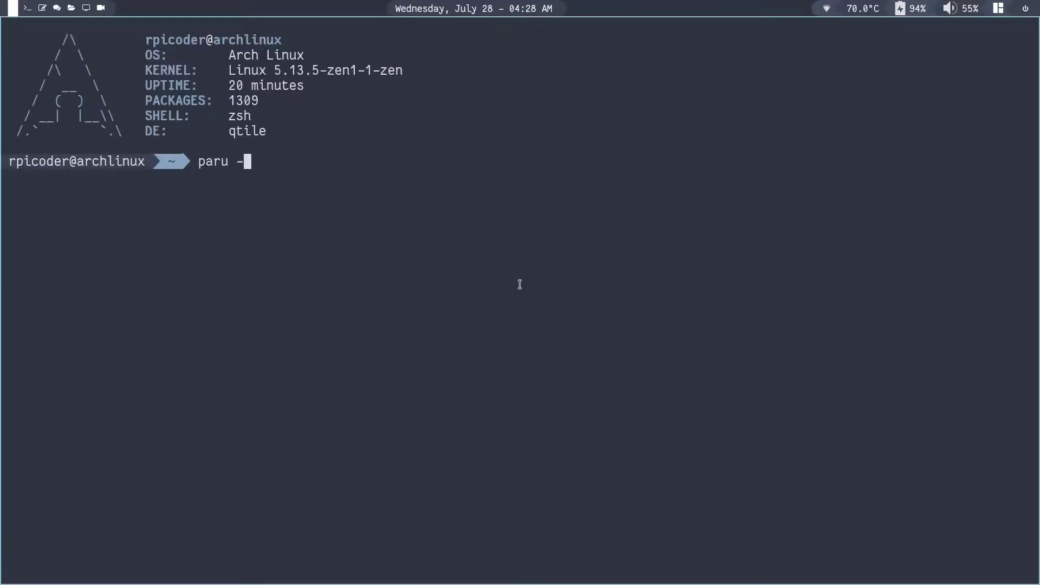
pyautogui.write('i antimicrox')
pyautogui.press('Return')
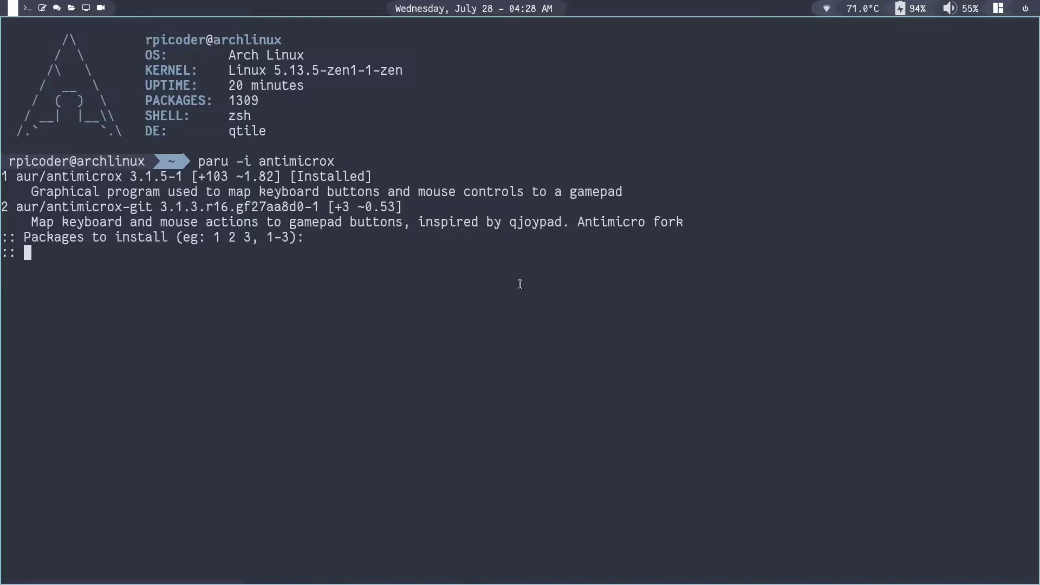
pyautogui.hotkey('ctrl', 'c')
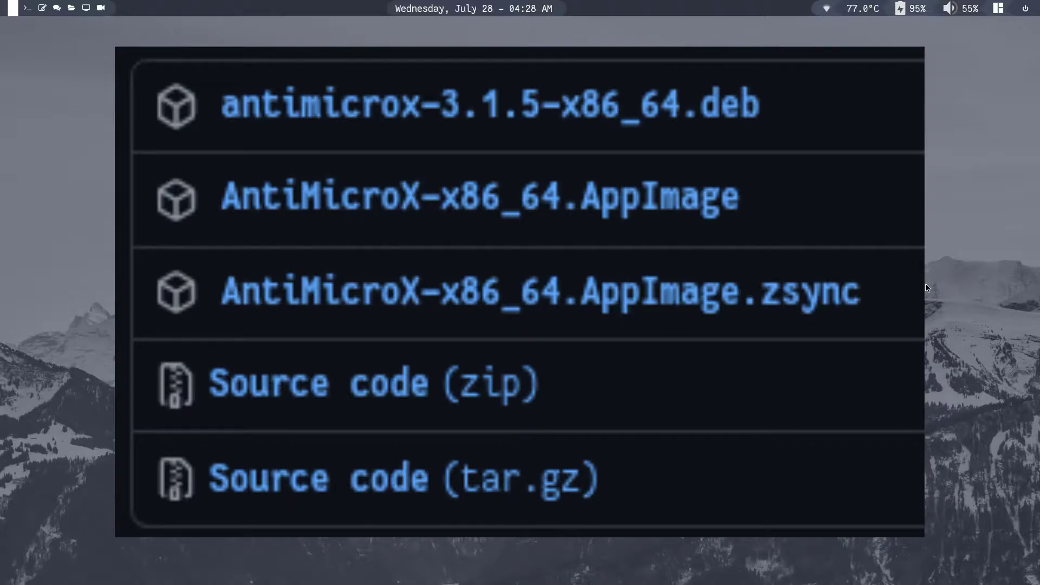
pyautogui.press('q')
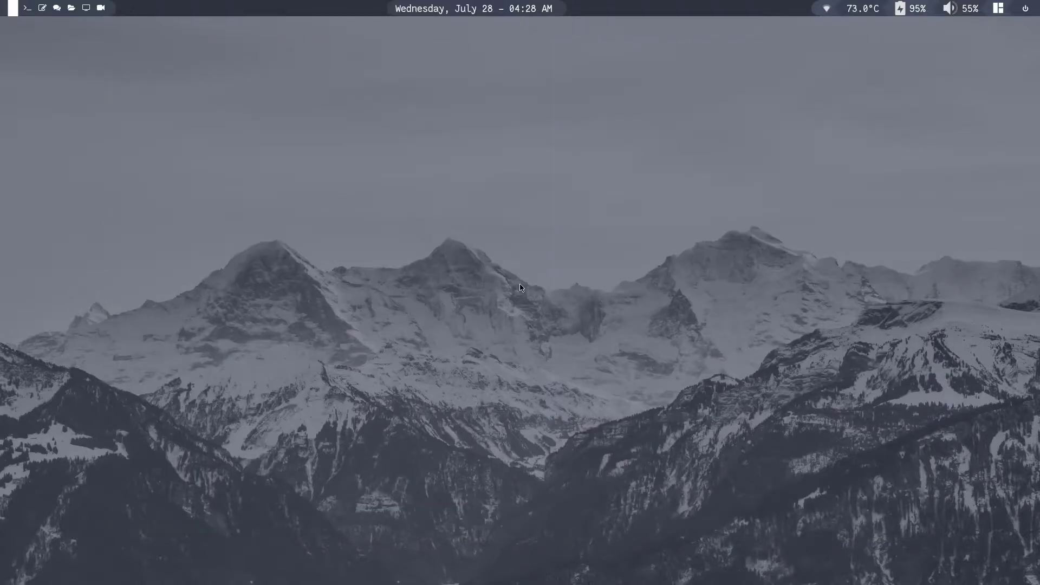
# Step: Launch AntiMicroX by searching for "ant" in the application launcher
pyautogui.press('super')
pyautogui.write('ant')
pyautogui.press('Return')
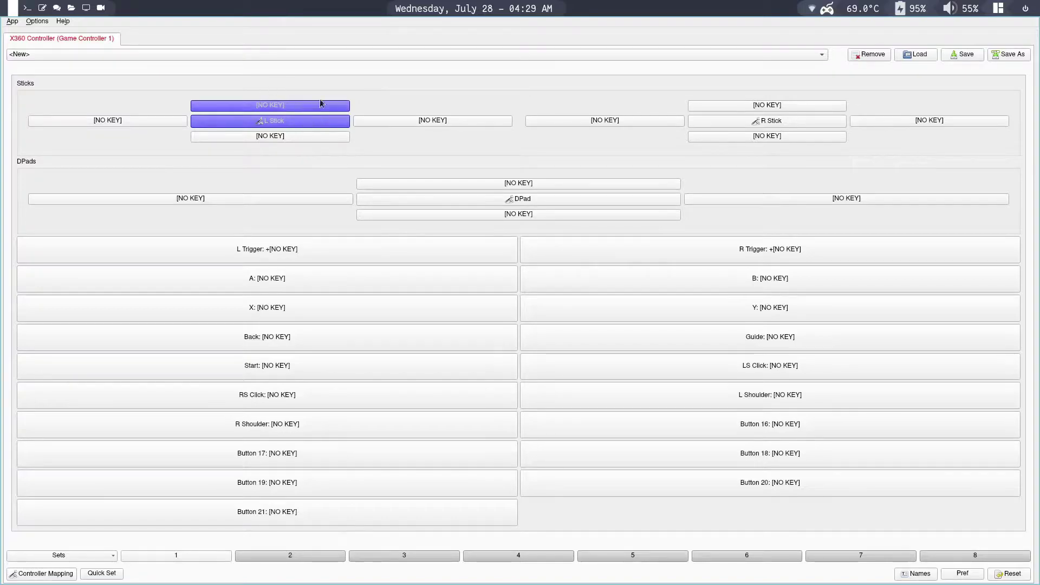
# Step: Map the left stick's up direction to the W key and its left direction to the A key
pyautogui.click(281, 106)
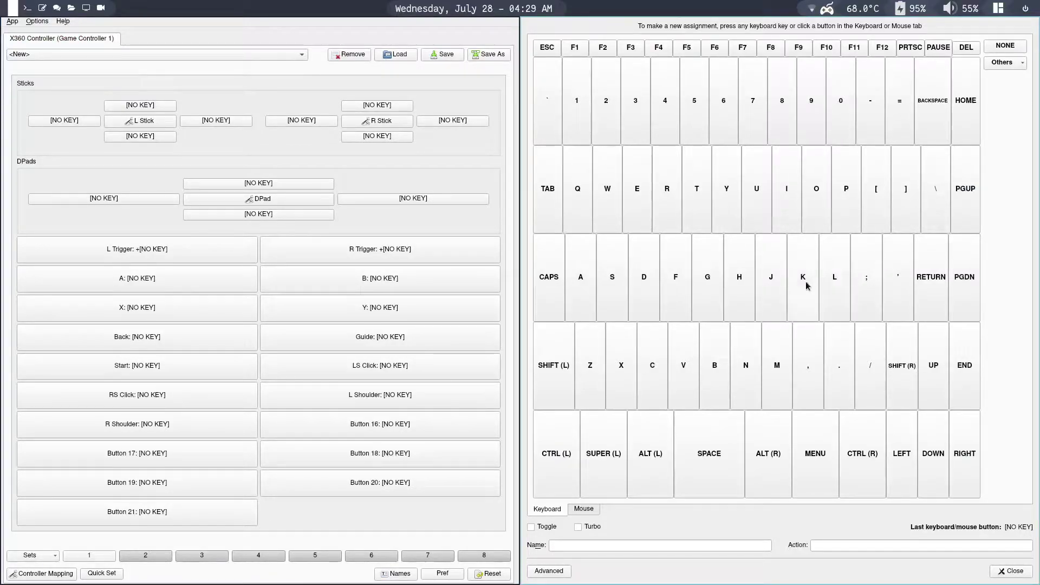
pyautogui.click(605, 211)
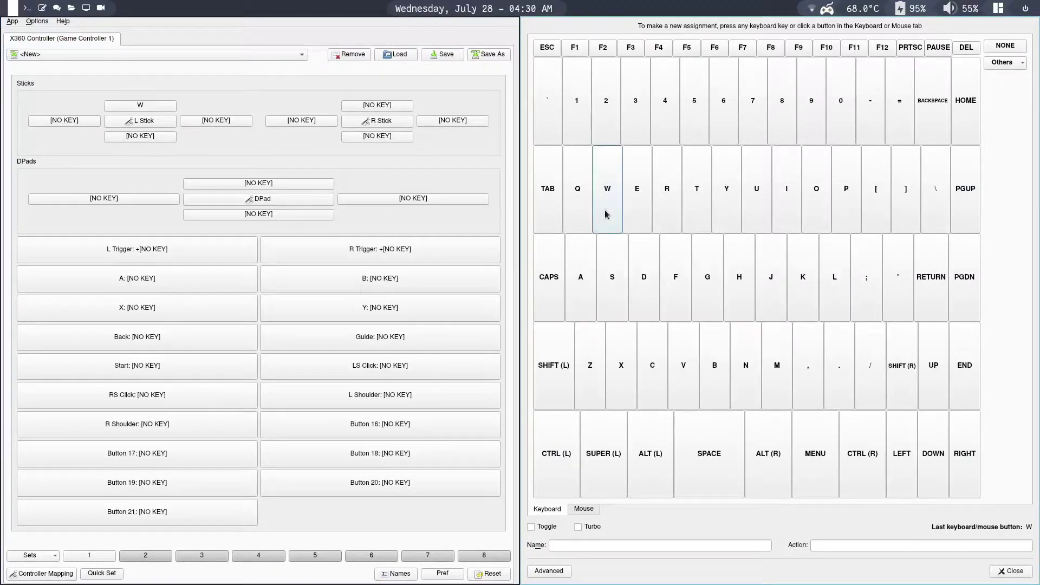
pyautogui.click(1023, 577)
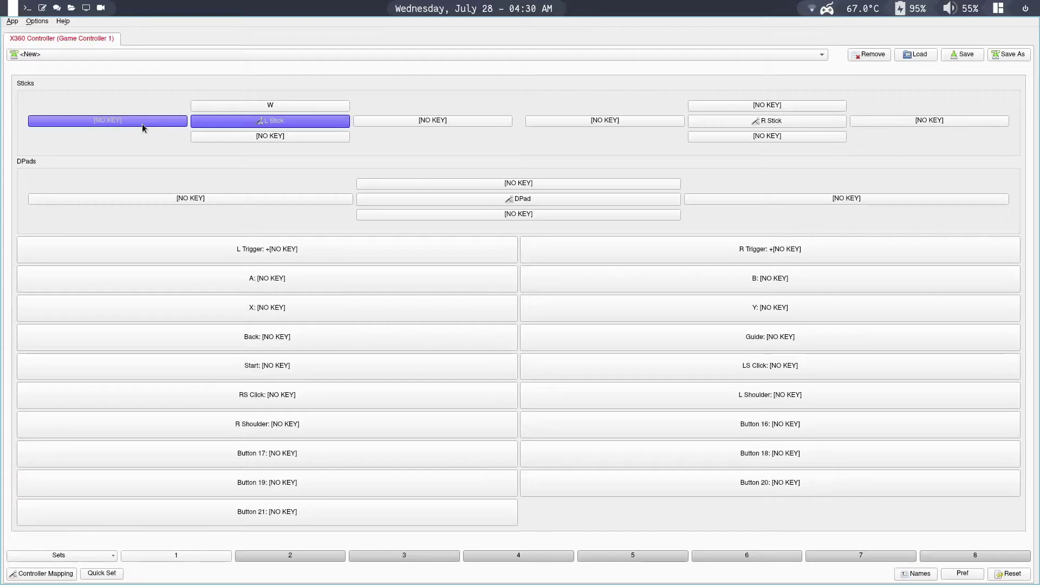
pyautogui.click(142, 125)
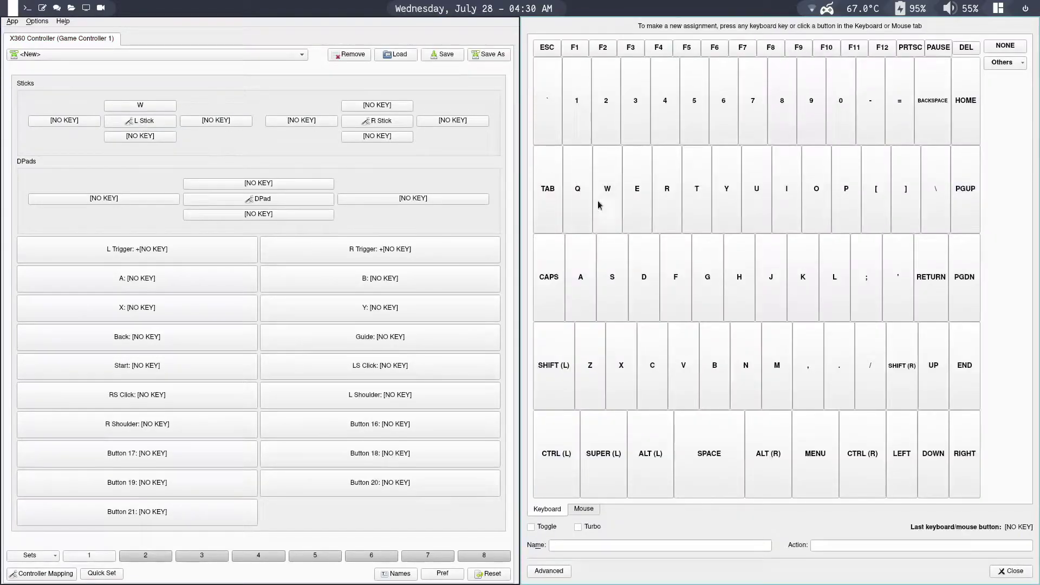
pyautogui.click(582, 270)
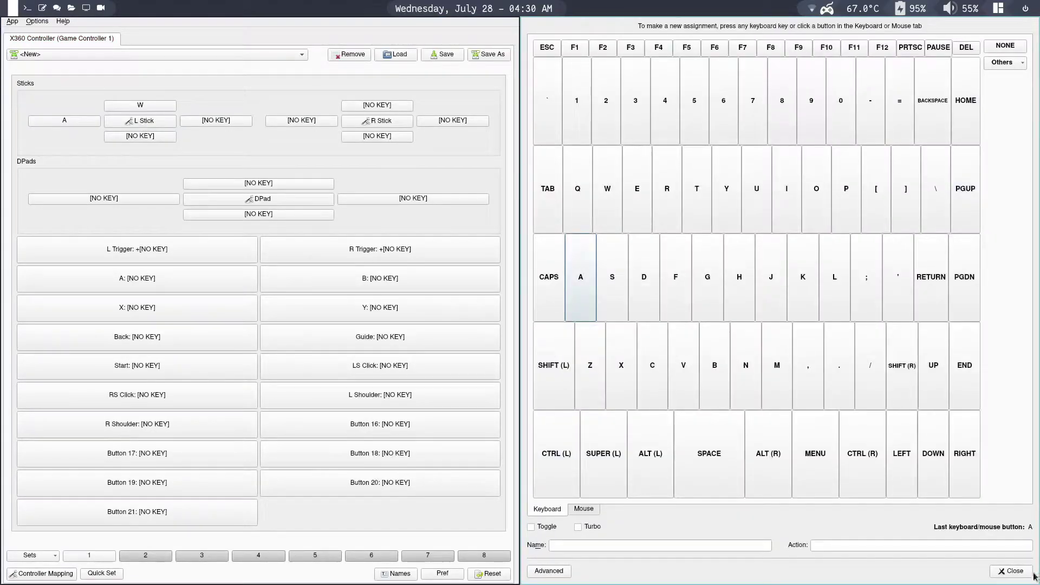
pyautogui.click(1011, 571)
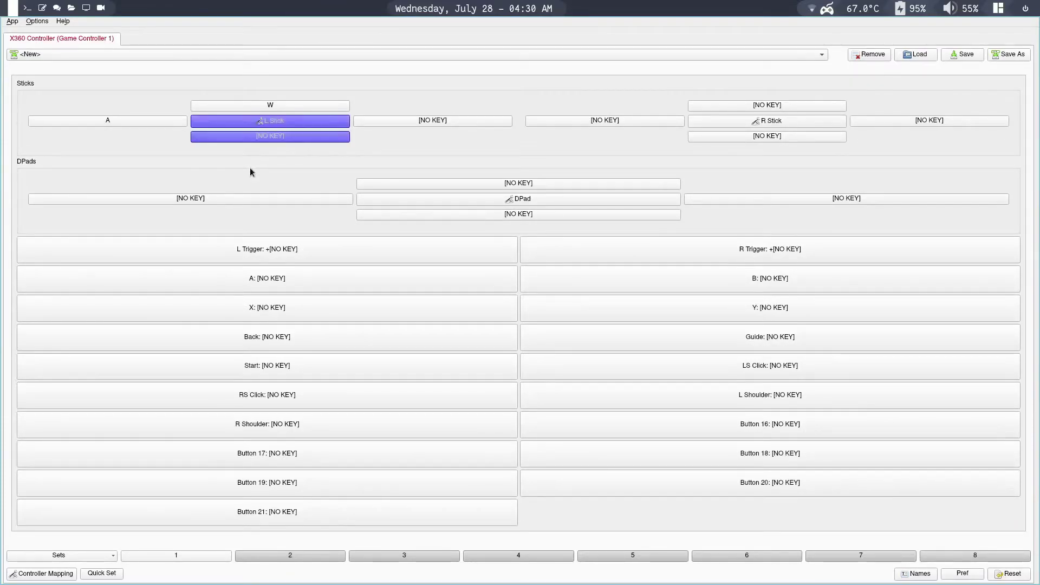
# Step: Map the left stick's down direction to the S key and its right direction to the D key
pyautogui.click(274, 137)
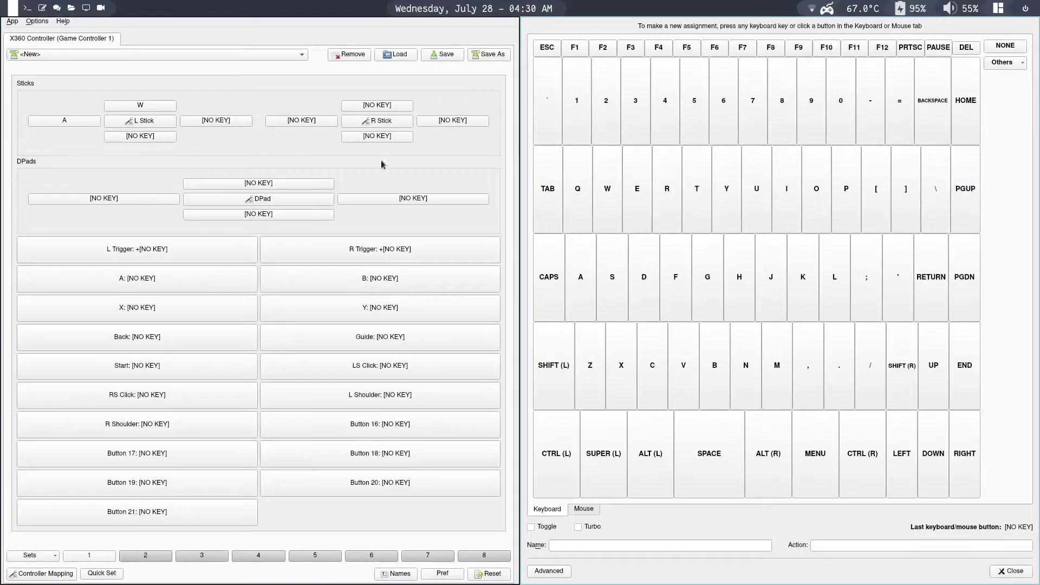
pyautogui.click(612, 270)
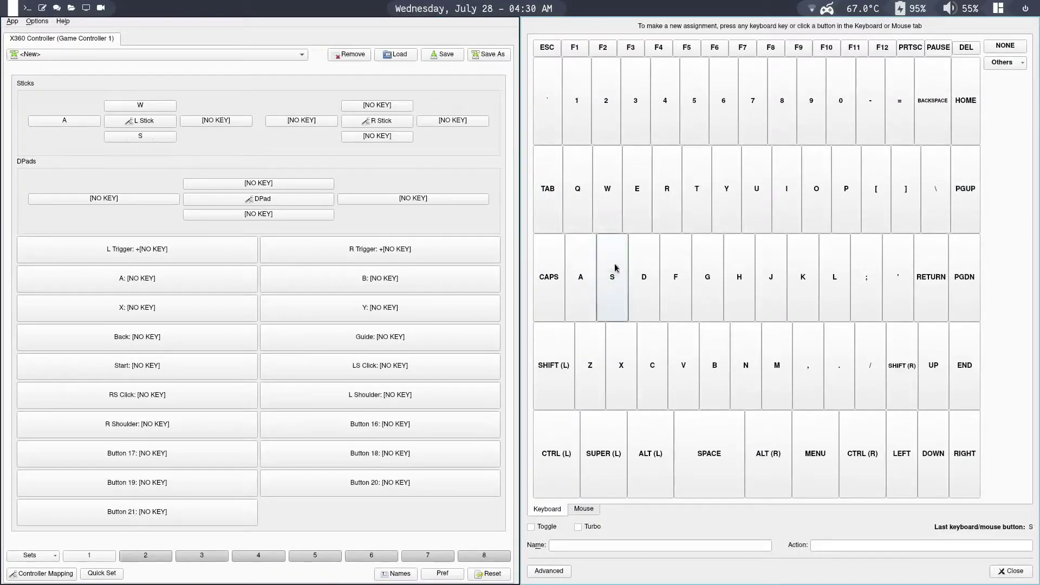
pyautogui.click(998, 572)
pyautogui.click(437, 121)
pyautogui.click(655, 286)
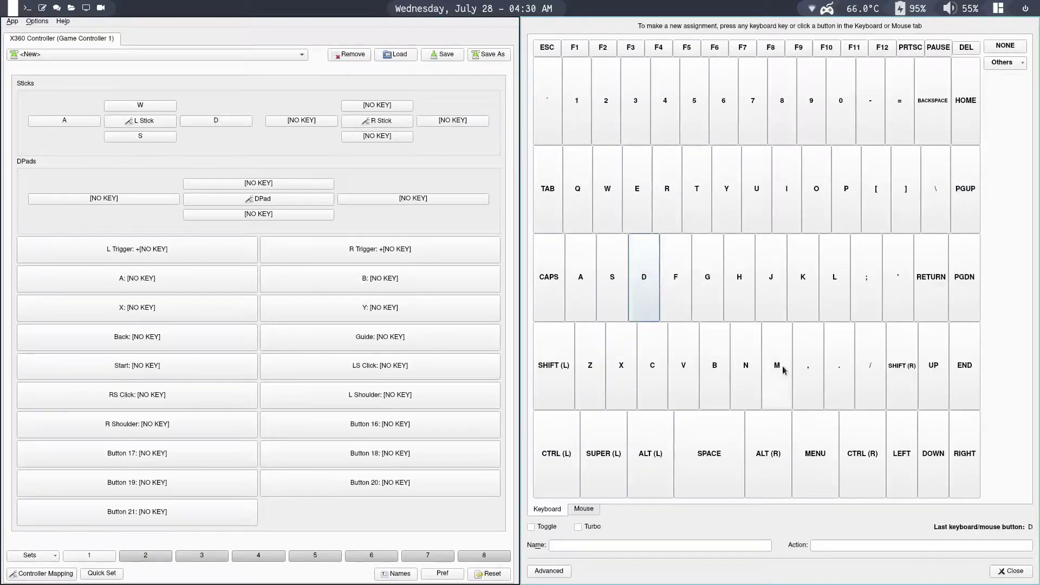
pyautogui.click(1010, 571)
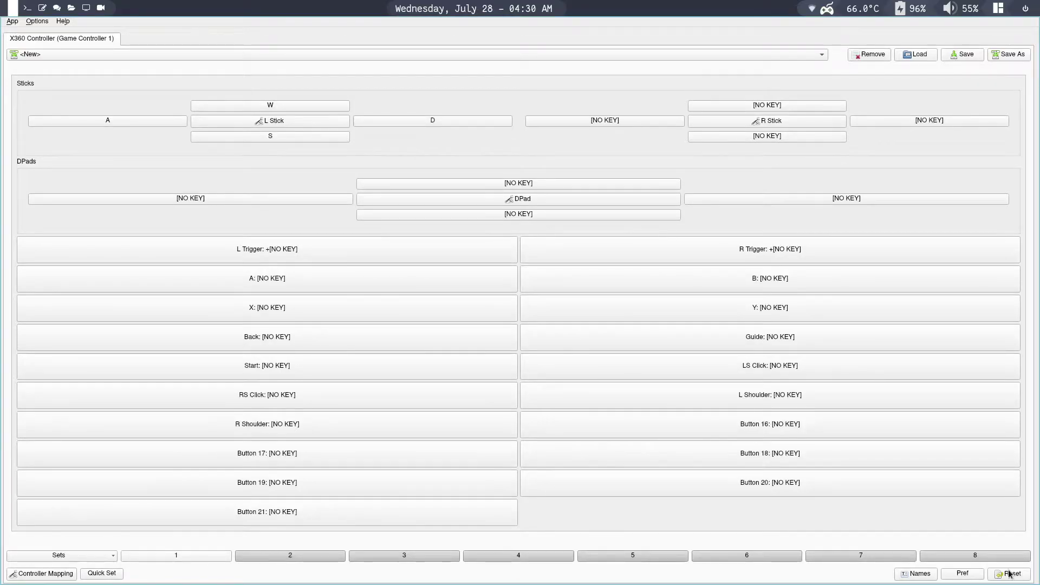
# Step: Test the left stick's W, A, S and D mapping by rotating the stick in a new terminal
pyautogui.press('super+Return')
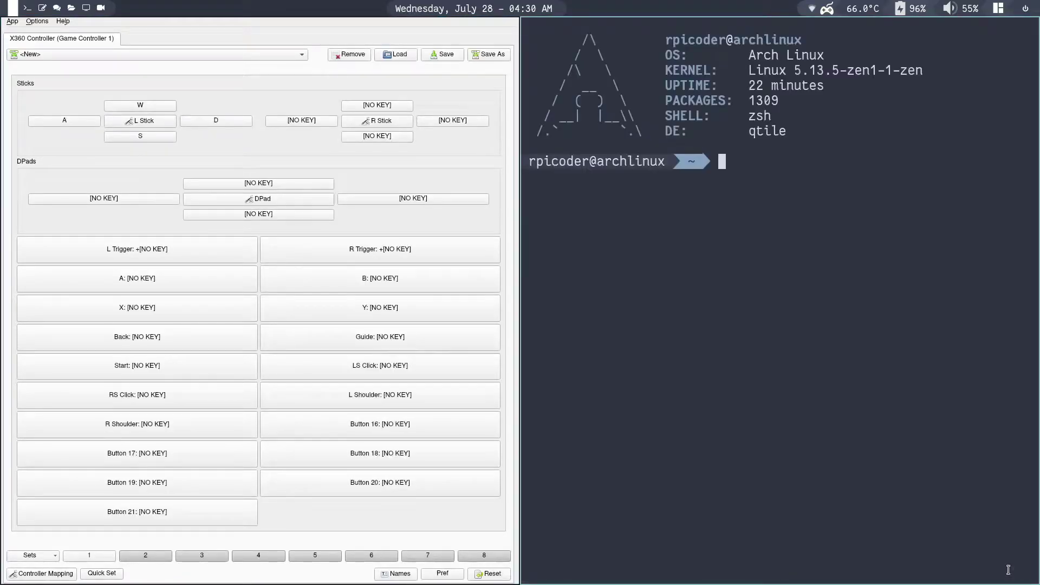
pyautogui.write('wdasdw')
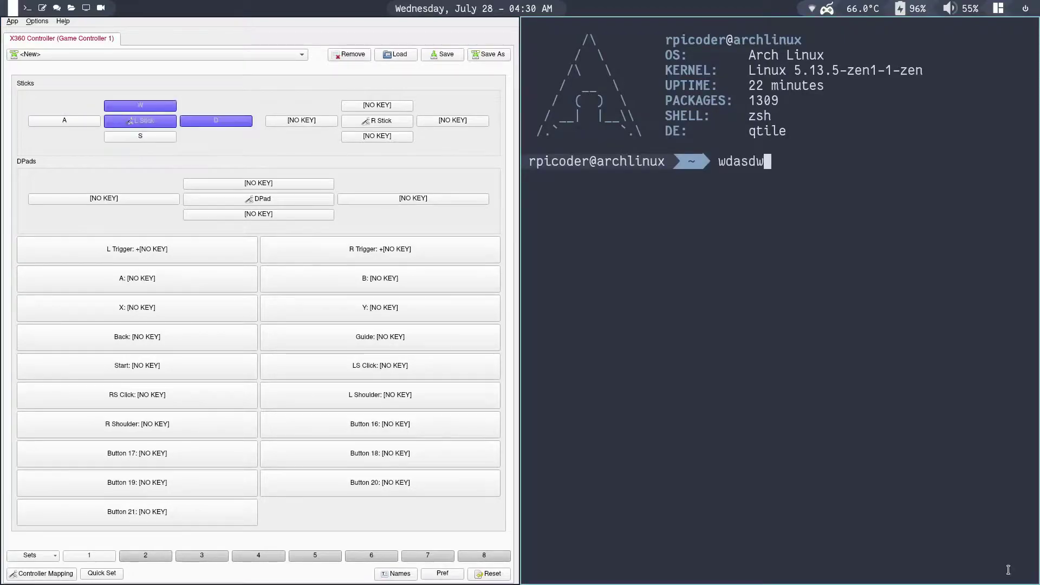
pyautogui.write('asdwasdwasdwasd')
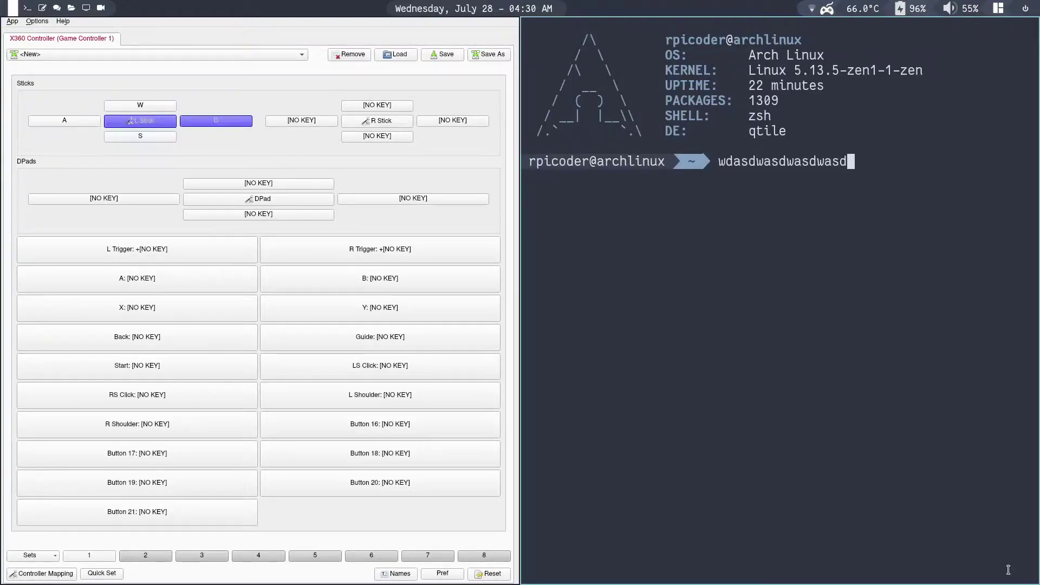
pyautogui.write('wasdwasdwasdwa')
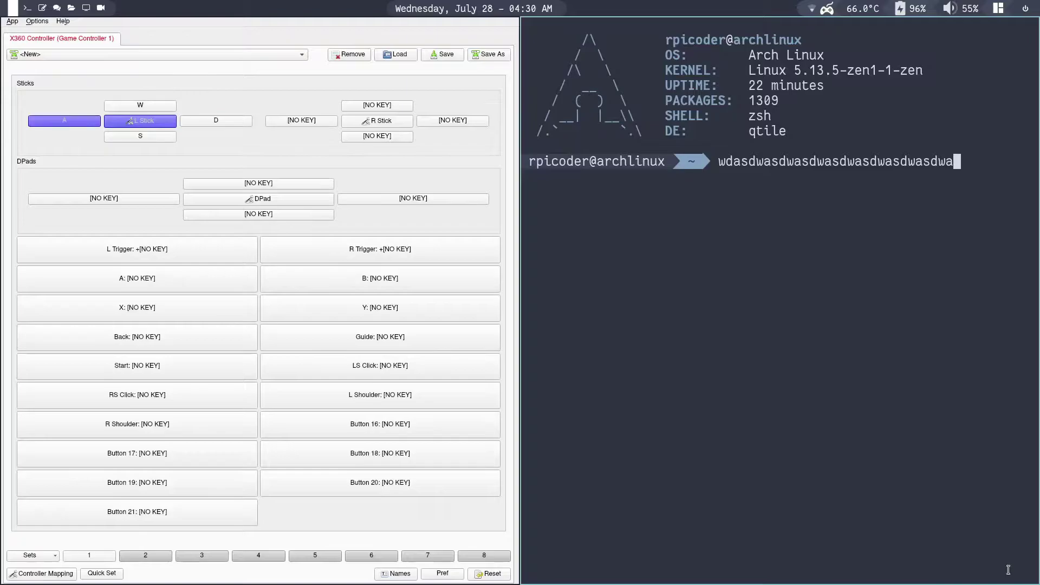
pyautogui.write('sdwa')
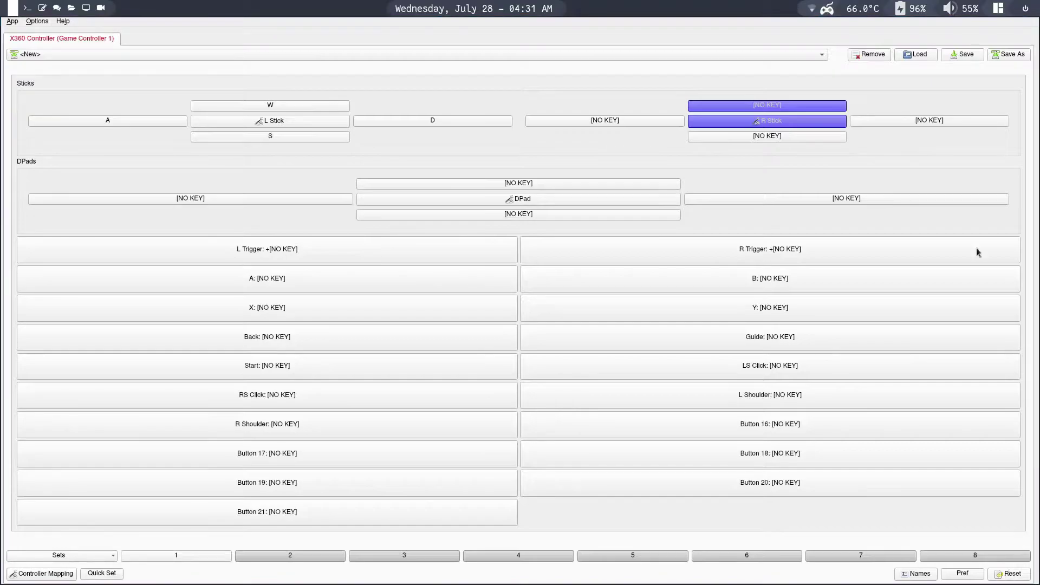
# Step: Map the right stick's up direction to mouse movement Up and its left direction to mouse movement Left
pyautogui.click(798, 107)
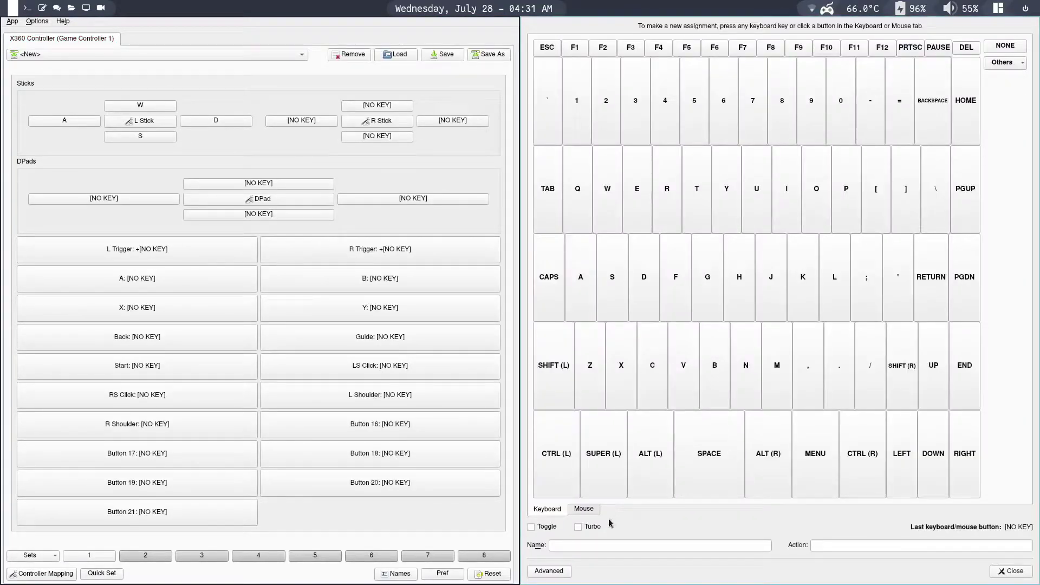
pyautogui.click(589, 512)
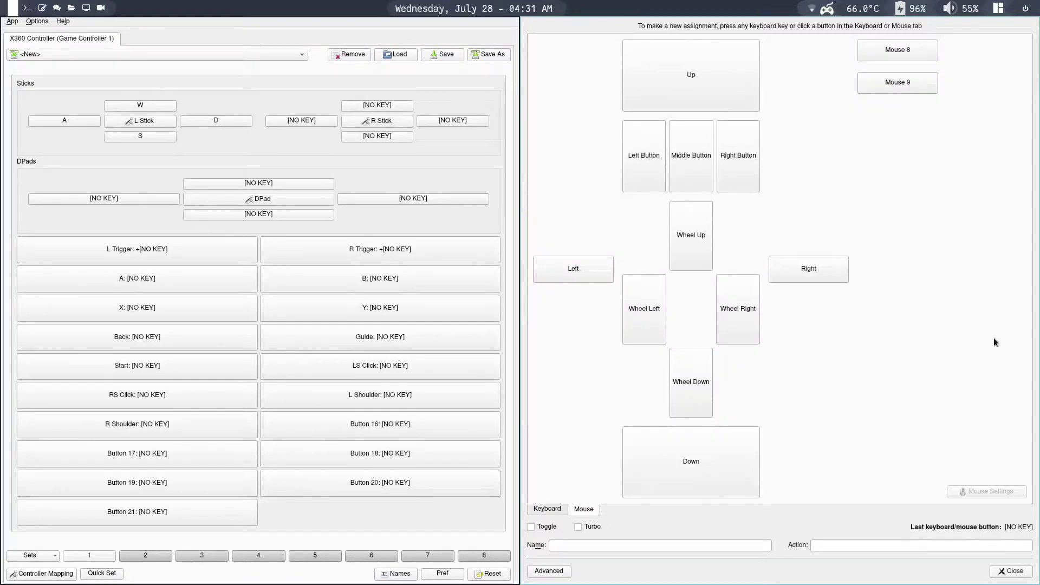
pyautogui.click(731, 80)
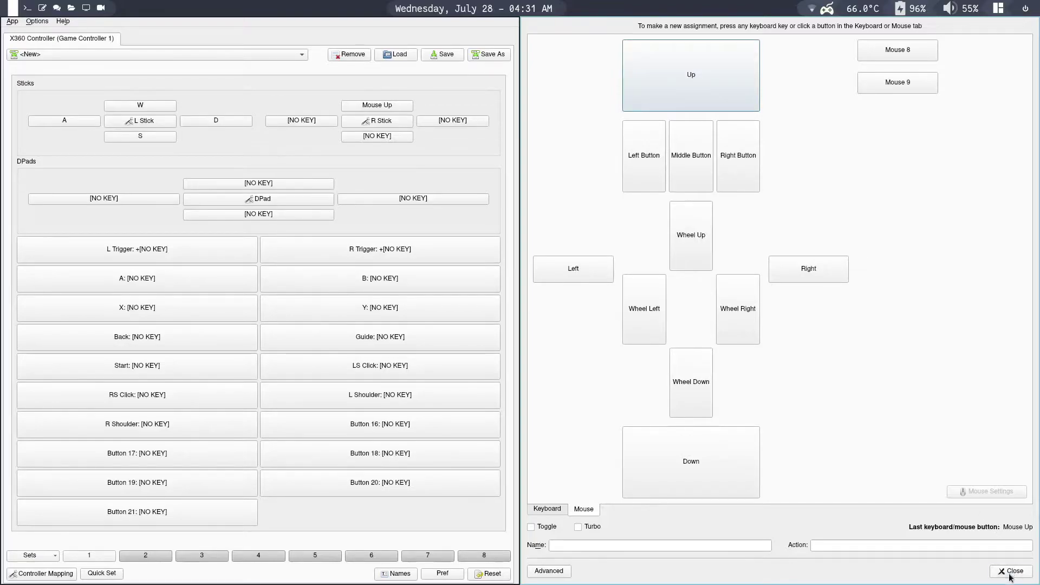
pyautogui.click(1012, 572)
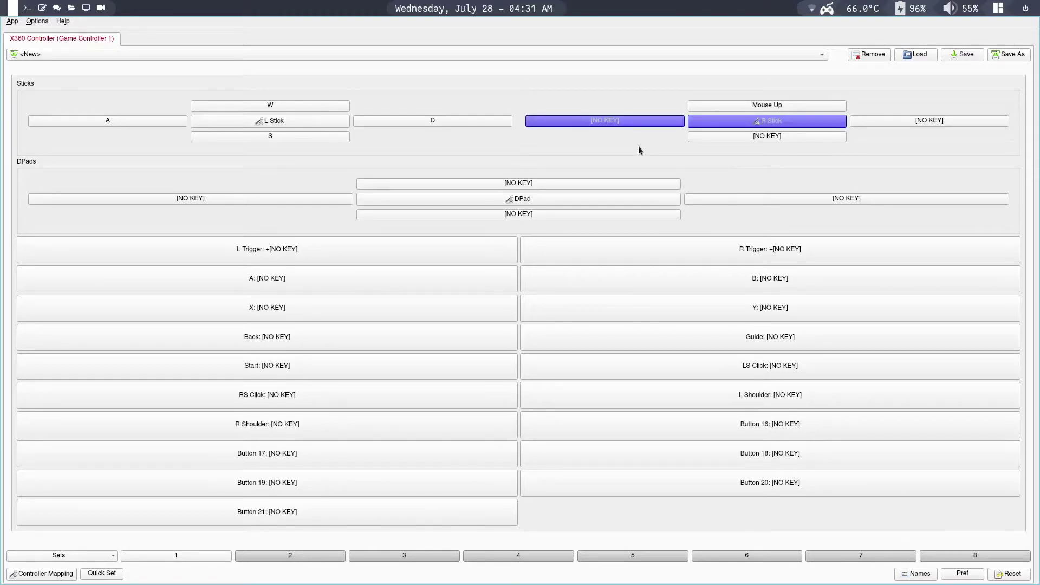
pyautogui.click(651, 121)
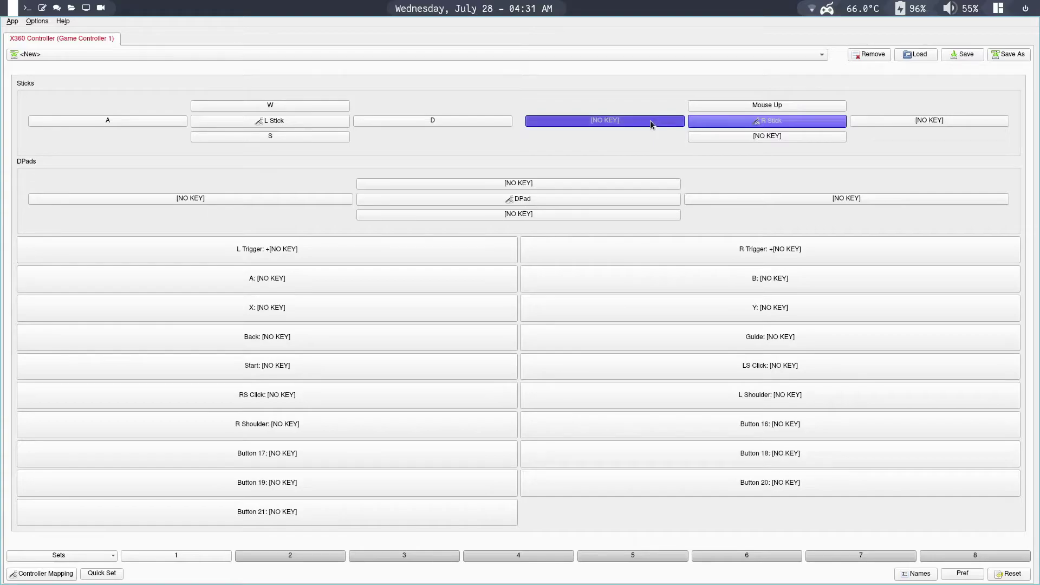
pyautogui.click(583, 509)
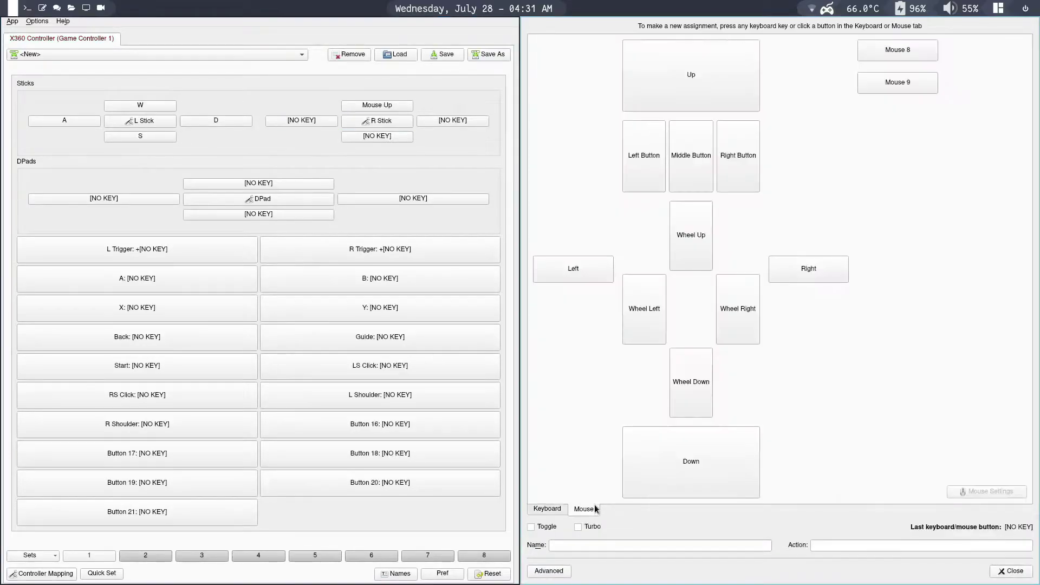
pyautogui.click(584, 266)
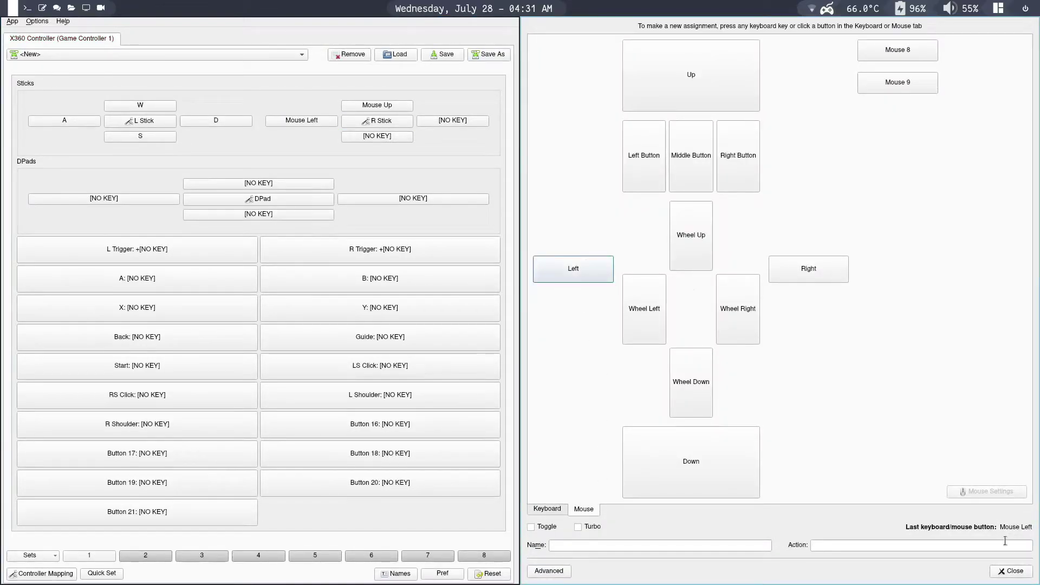
pyautogui.click(1011, 572)
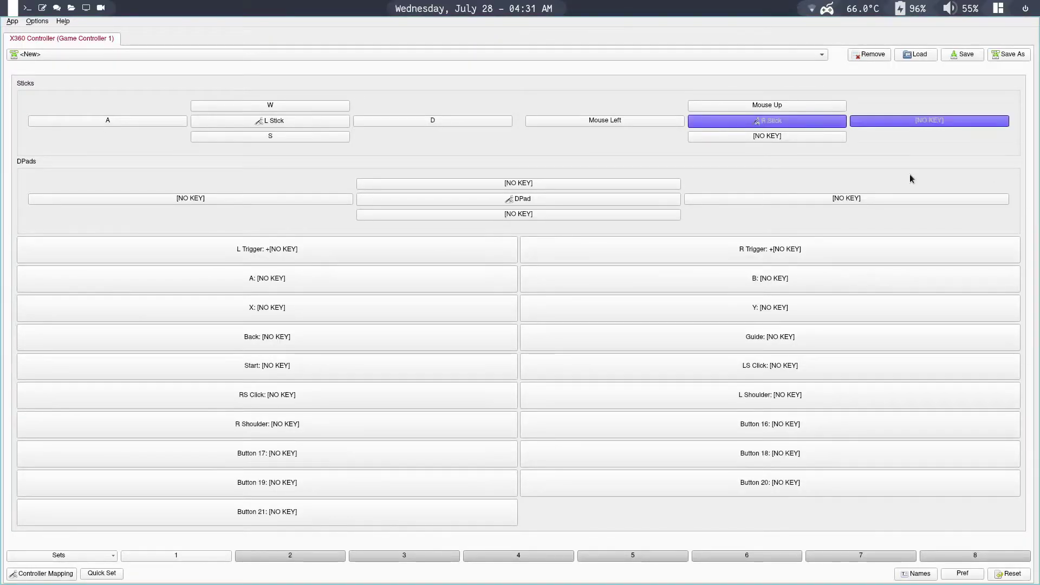
# Step: Map the right stick's right direction to mouse movement Right and its down direction to mouse movement Down
pyautogui.click(960, 124)
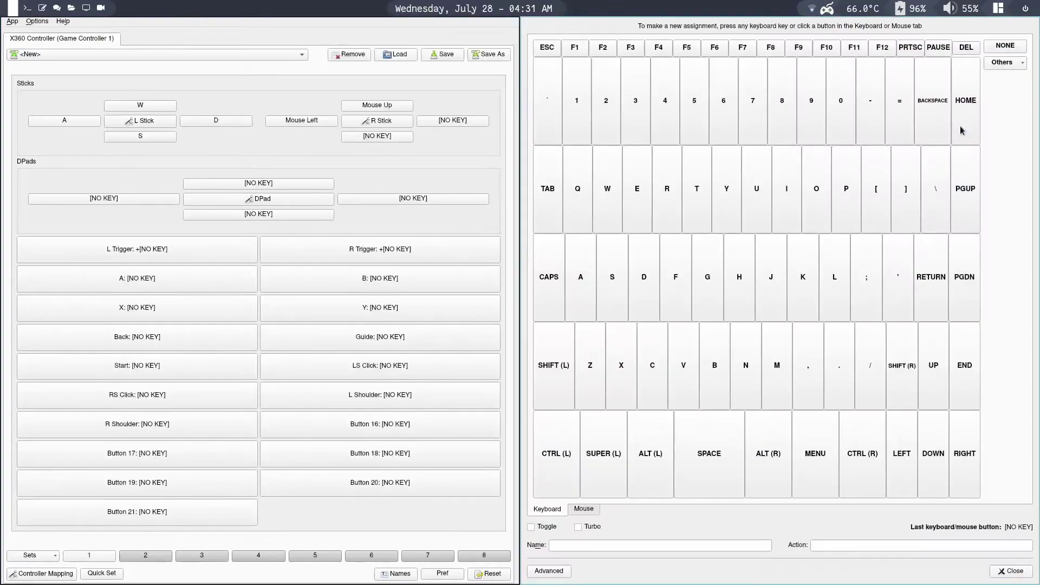
pyautogui.click(578, 510)
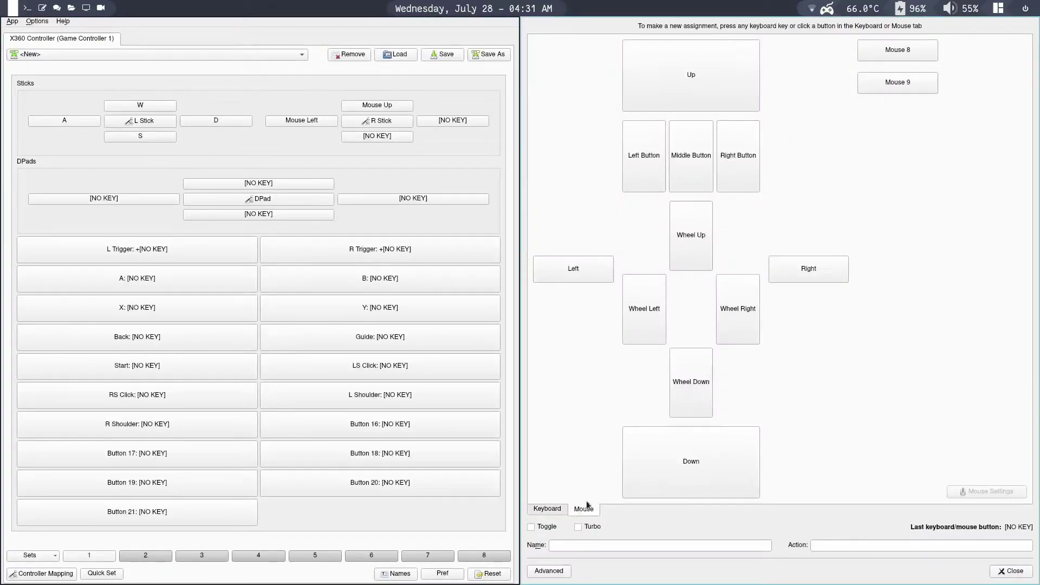
pyautogui.click(806, 275)
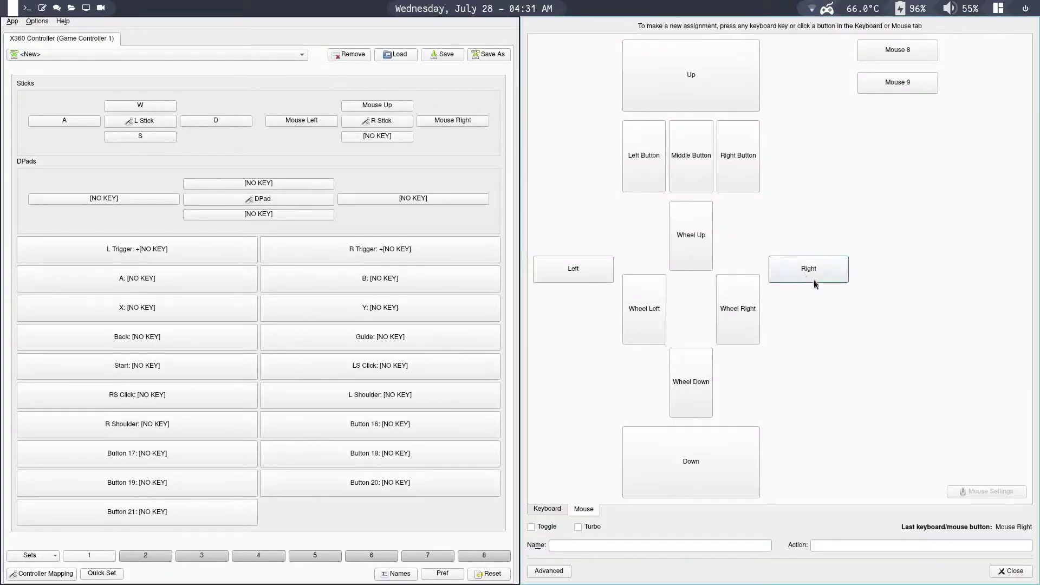
pyautogui.click(1022, 575)
pyautogui.click(811, 139)
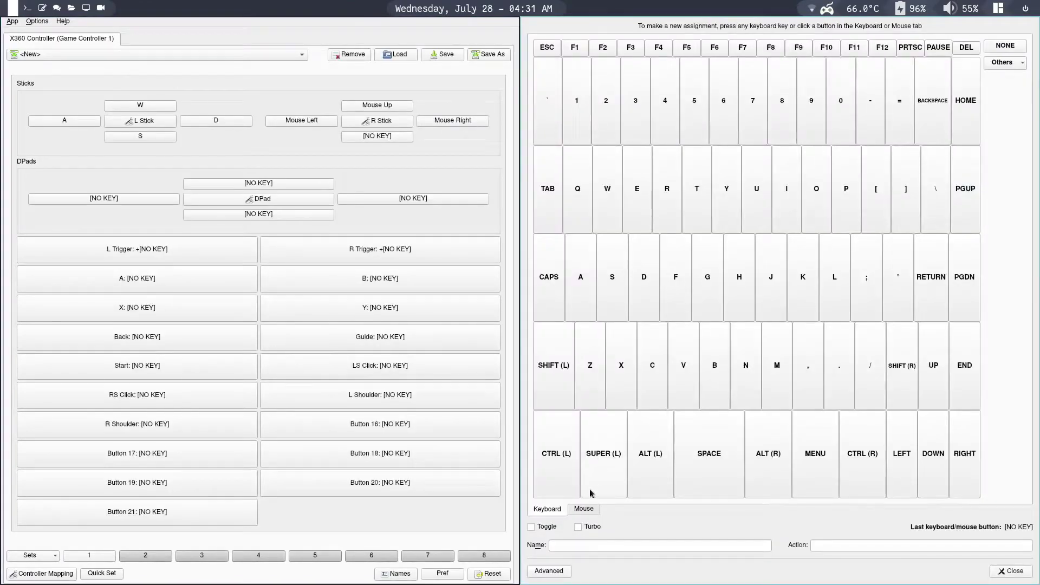
pyautogui.click(583, 510)
pyautogui.click(672, 486)
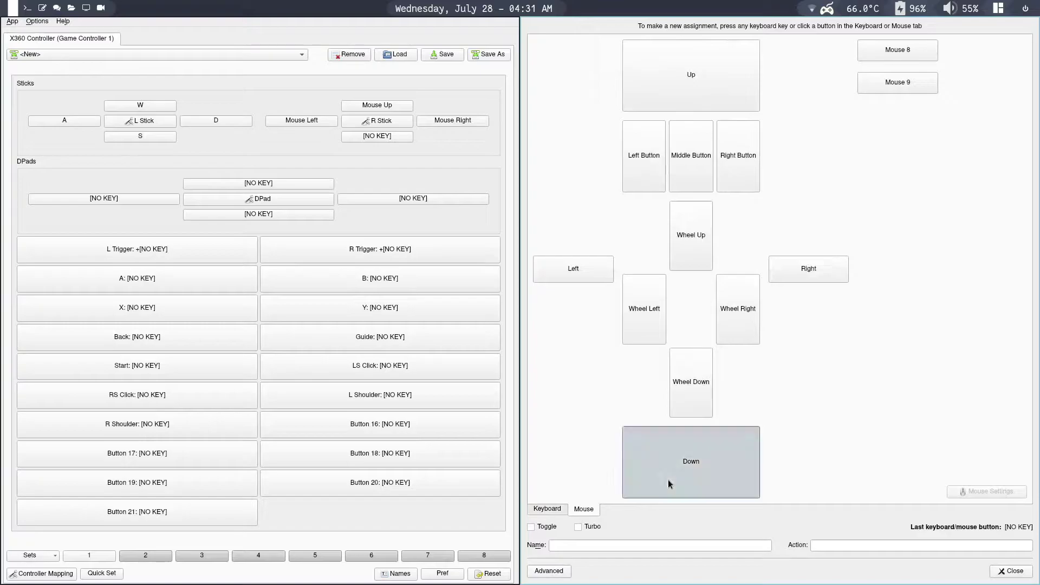
pyautogui.click(1009, 575)
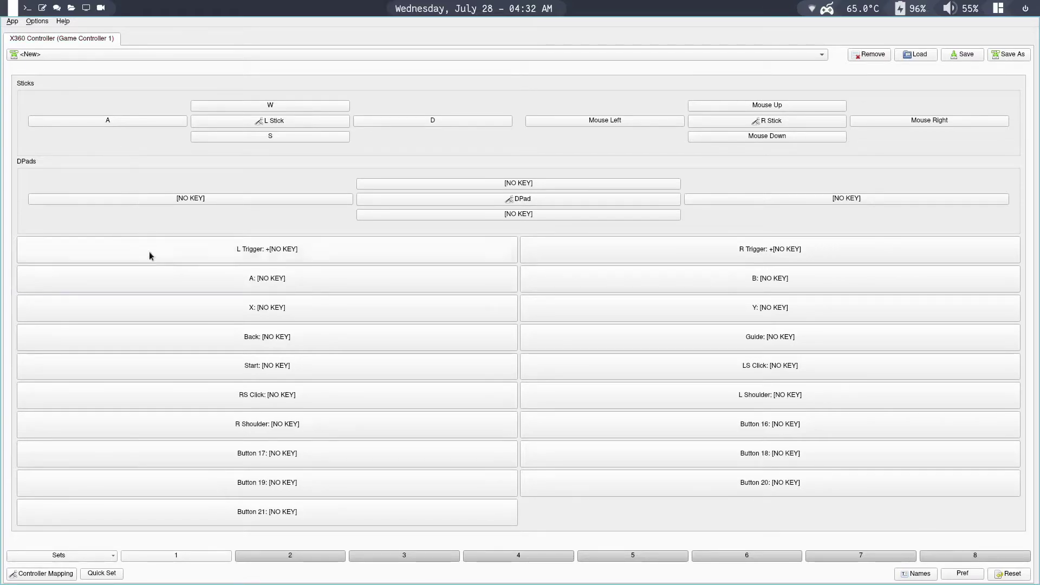
# Step: Map the controller's A button to the E key
pyautogui.click(232, 281)
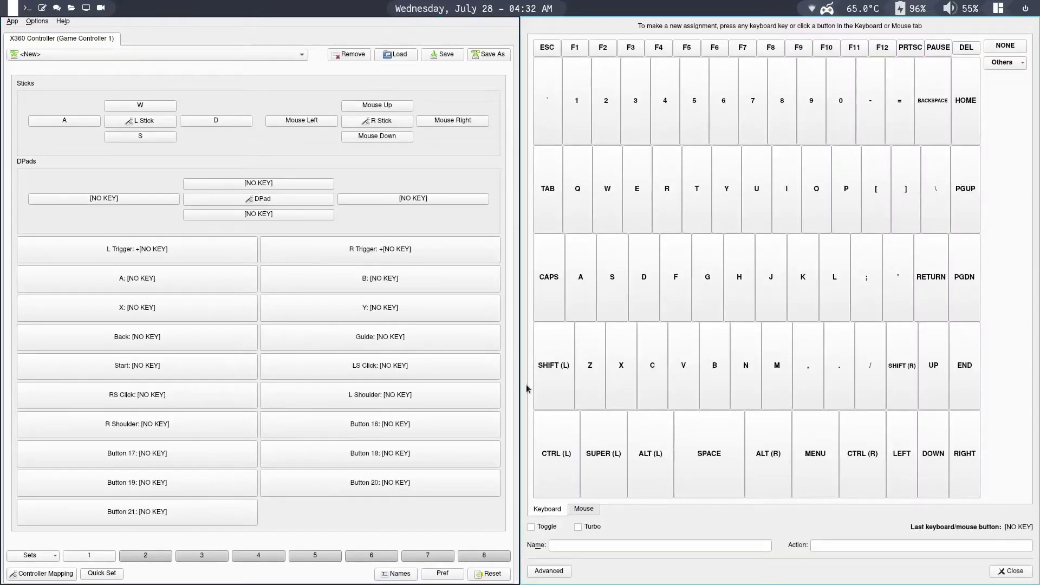
pyautogui.click(633, 217)
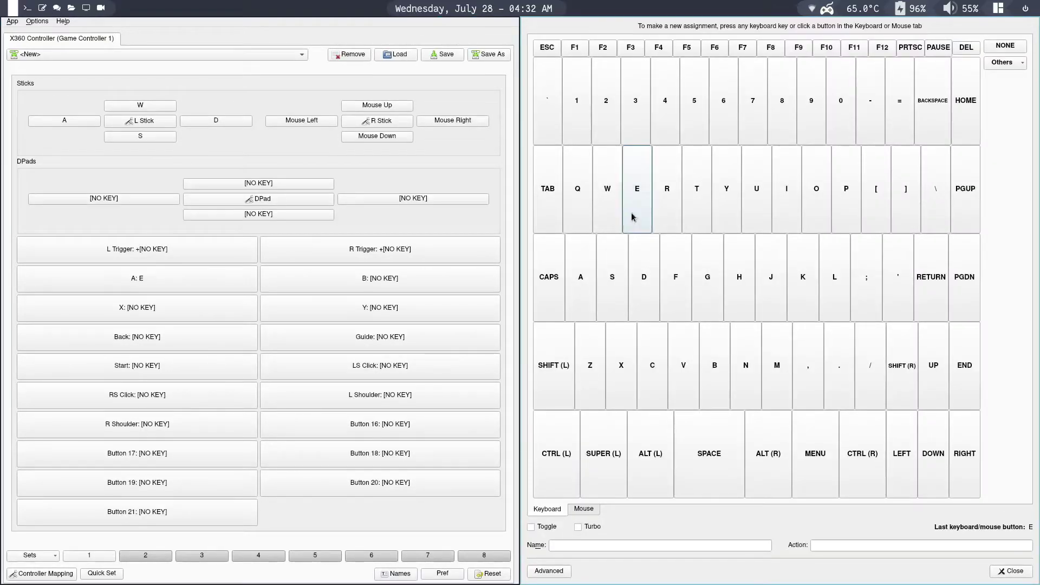
pyautogui.click(1010, 576)
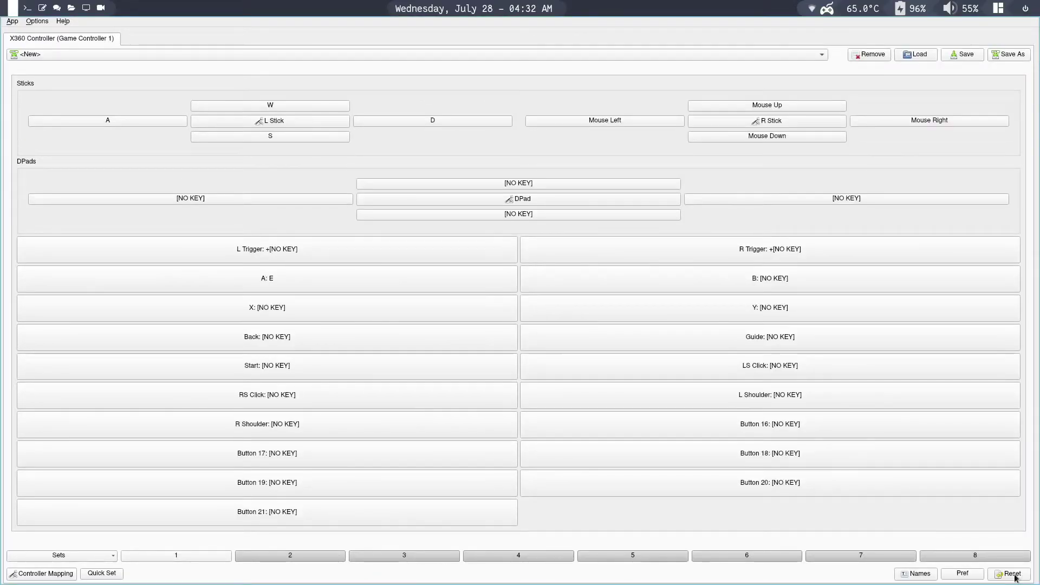
# Step: Test the A button's E mapping by pressing it repeatedly in a new terminal, and close the terminal
pyautogui.press('super+Return')
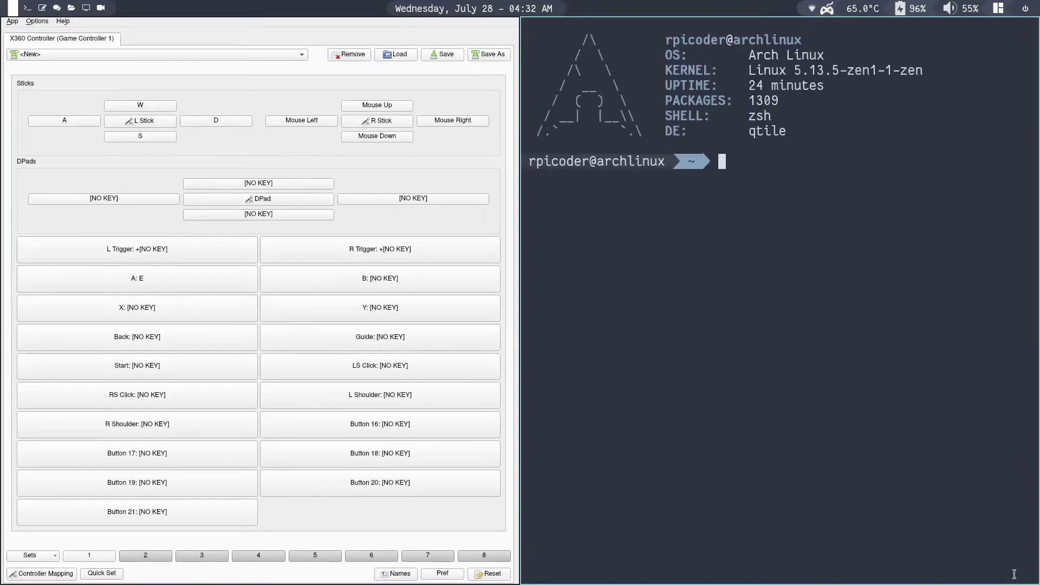
pyautogui.write('eeeeeeee')
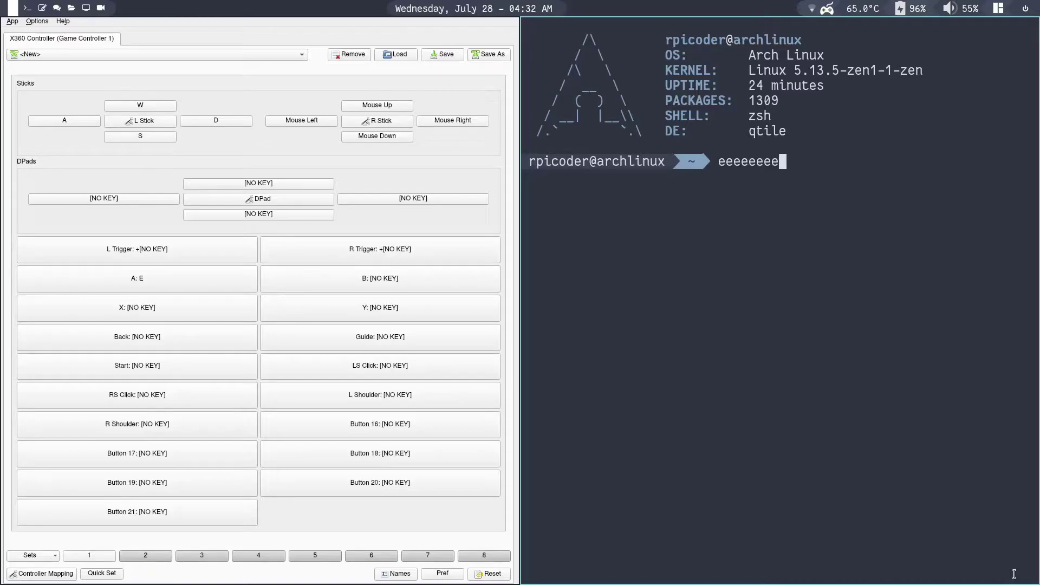
pyautogui.press('super+w')
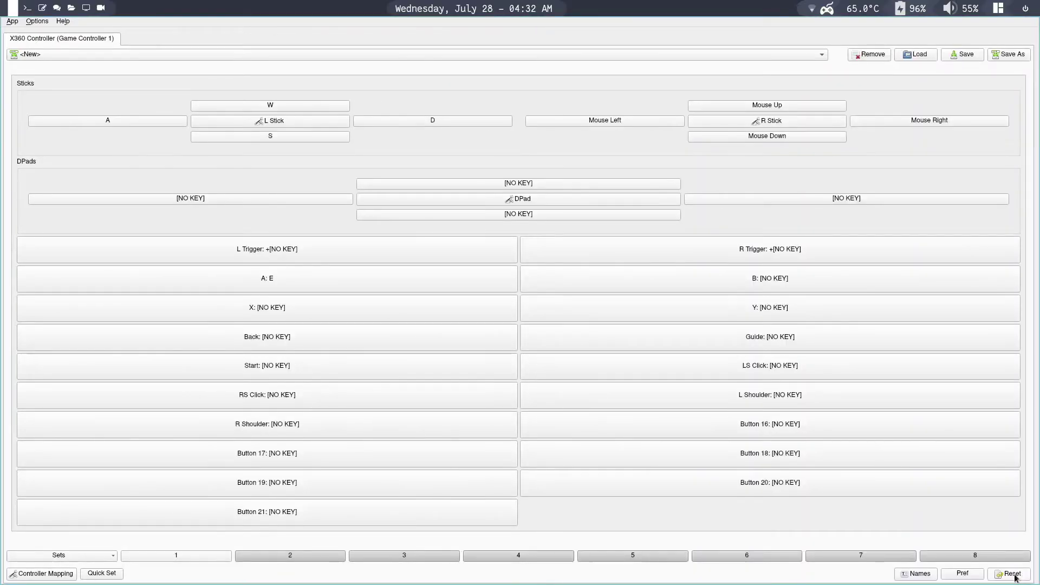
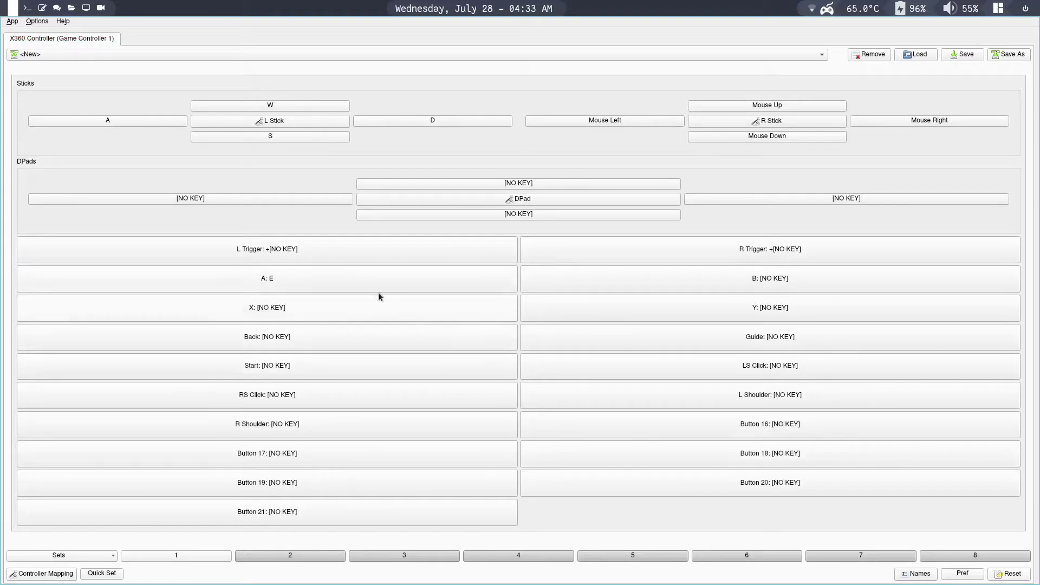
# Step: Try different Max Zone values for the left trigger and set it to 26332
pyautogui.click(347, 250)
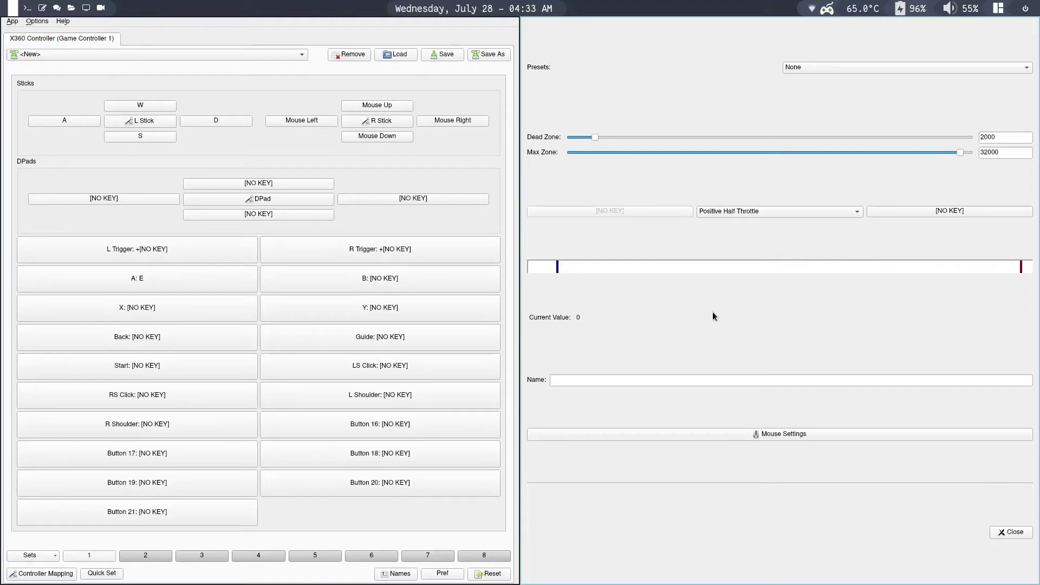
pyautogui.moveTo(961, 156); pyautogui.dragTo(768, 166)
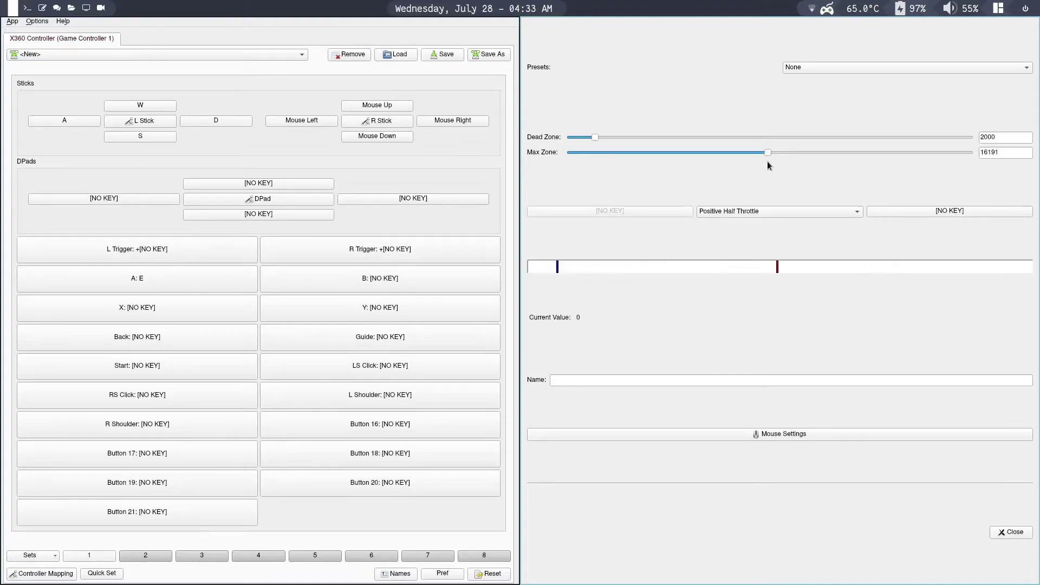
pyautogui.moveTo(767, 155)
pyautogui.mouseDown()
pyautogui.moveTo(950, 96)
pyautogui.moveTo(955, 108)
pyautogui.moveTo(1023, 94)
pyautogui.mouseUp()
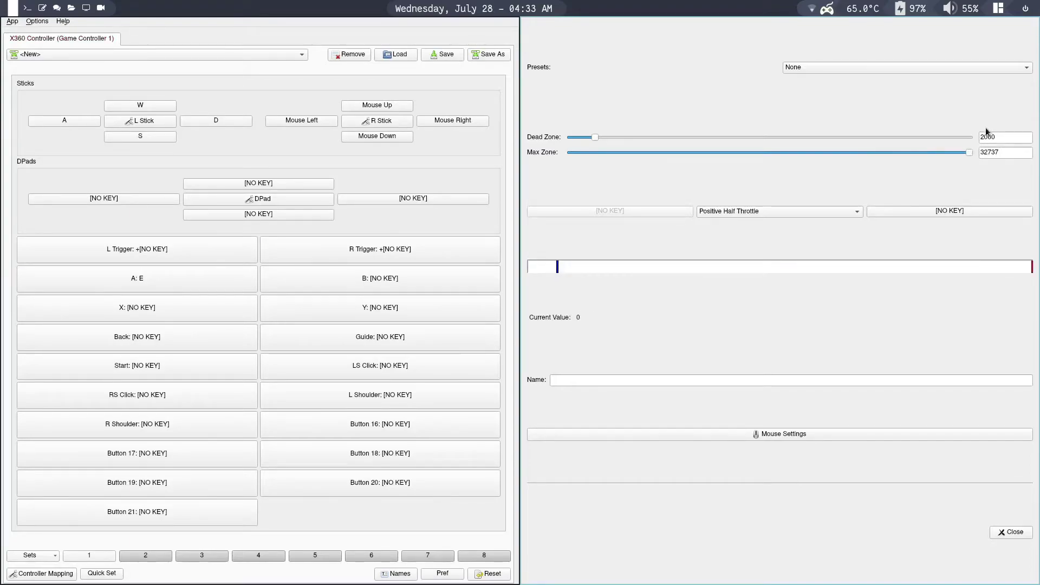
pyautogui.moveTo(971, 153); pyautogui.dragTo(893, 160)
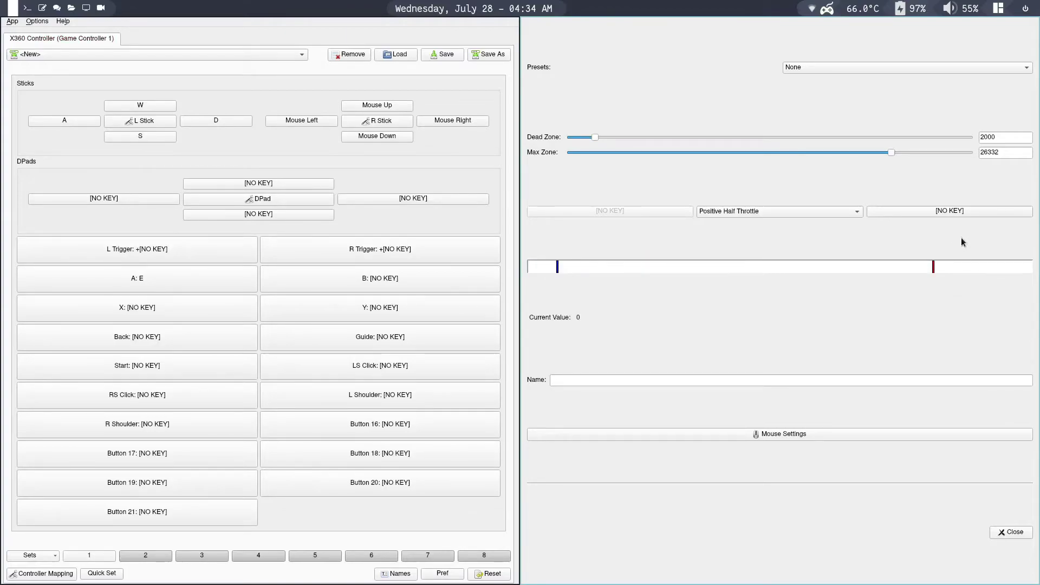
# Step: Map the left trigger's positive half throttle to the mouse's Left Button and close the trigger's settings
pyautogui.click(952, 211)
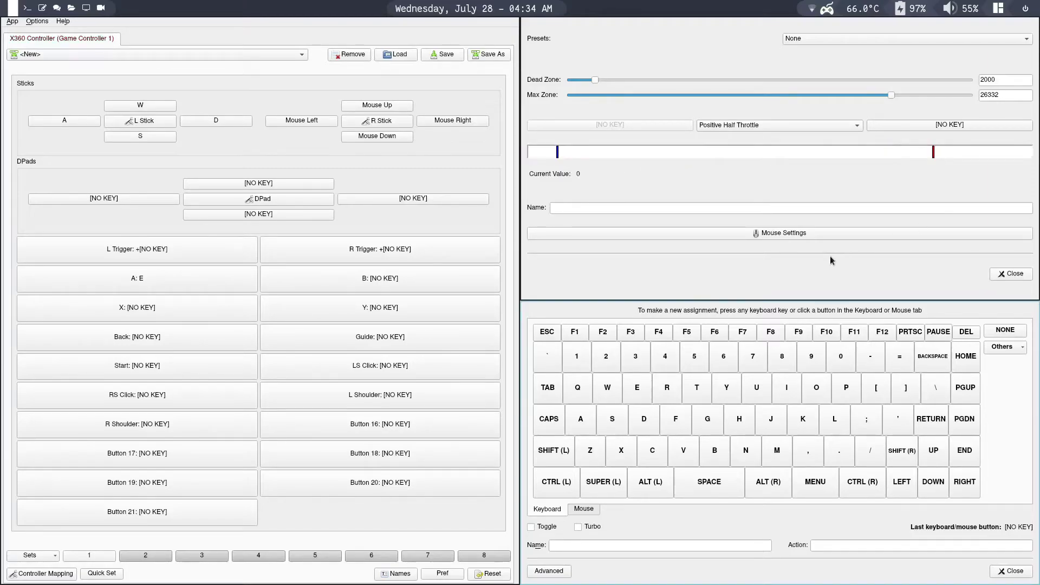
pyautogui.click(585, 509)
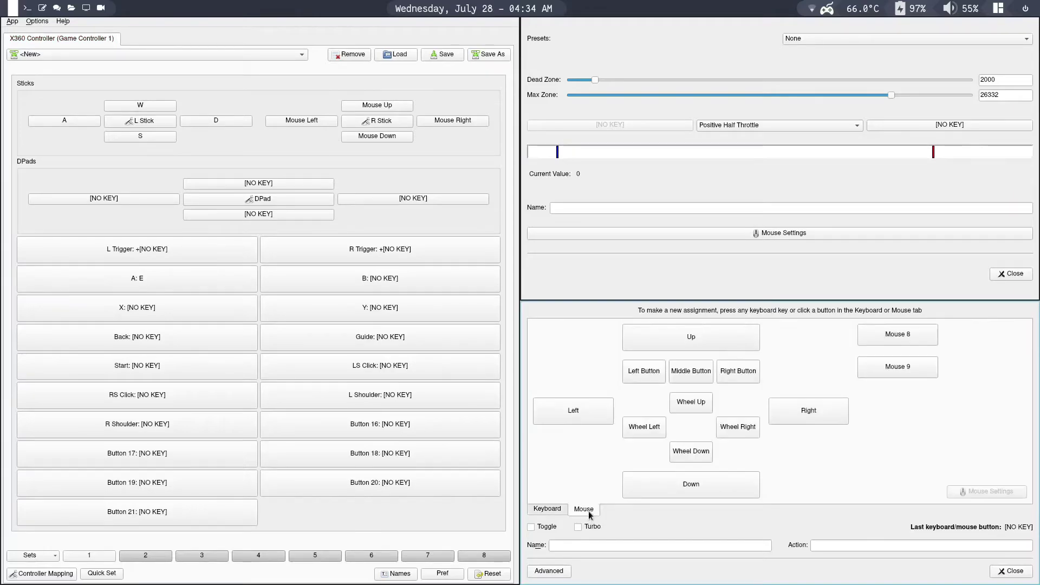
pyautogui.click(643, 378)
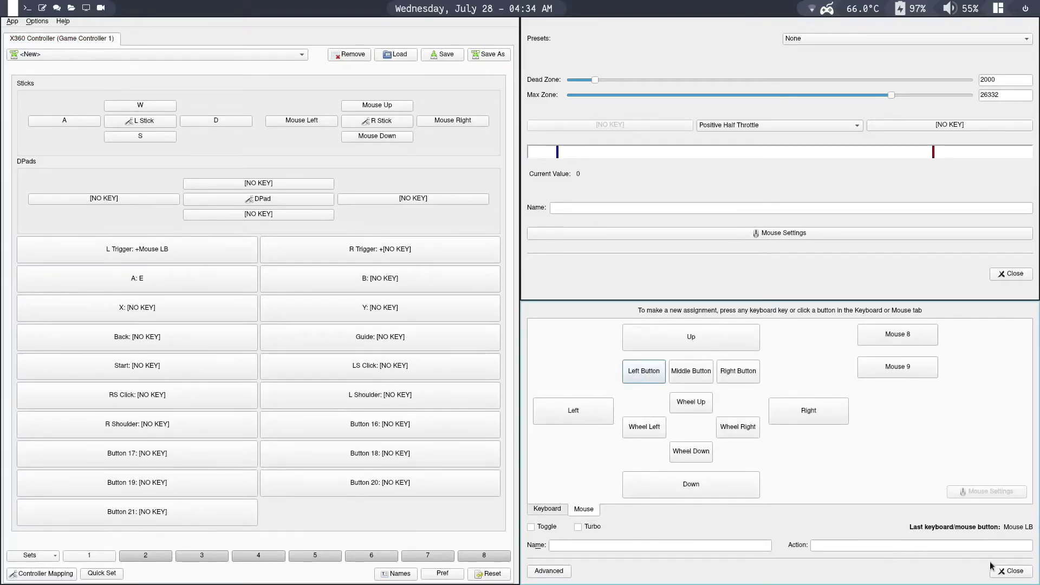
pyautogui.click(1012, 572)
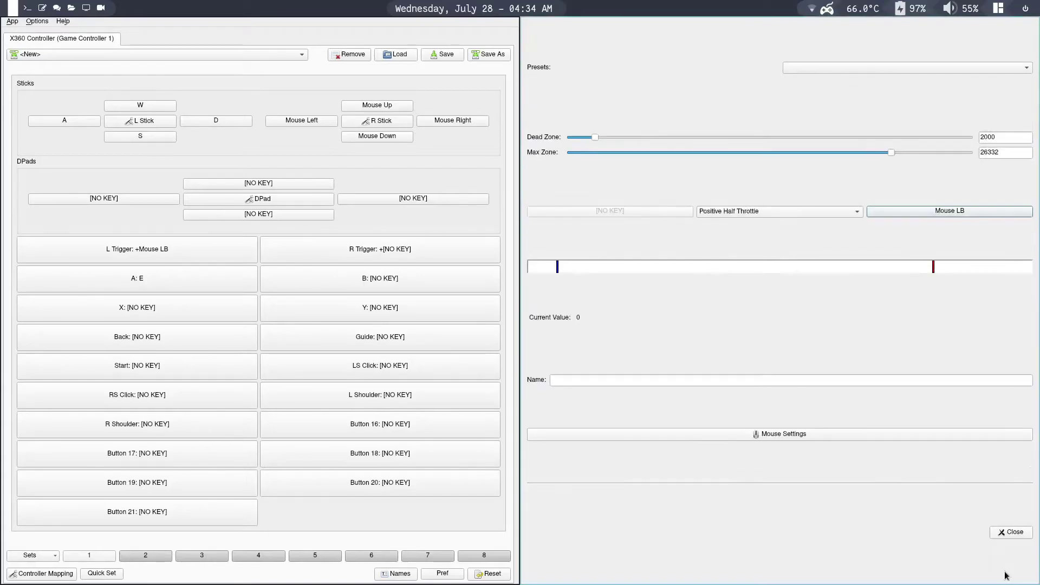
pyautogui.click(1010, 536)
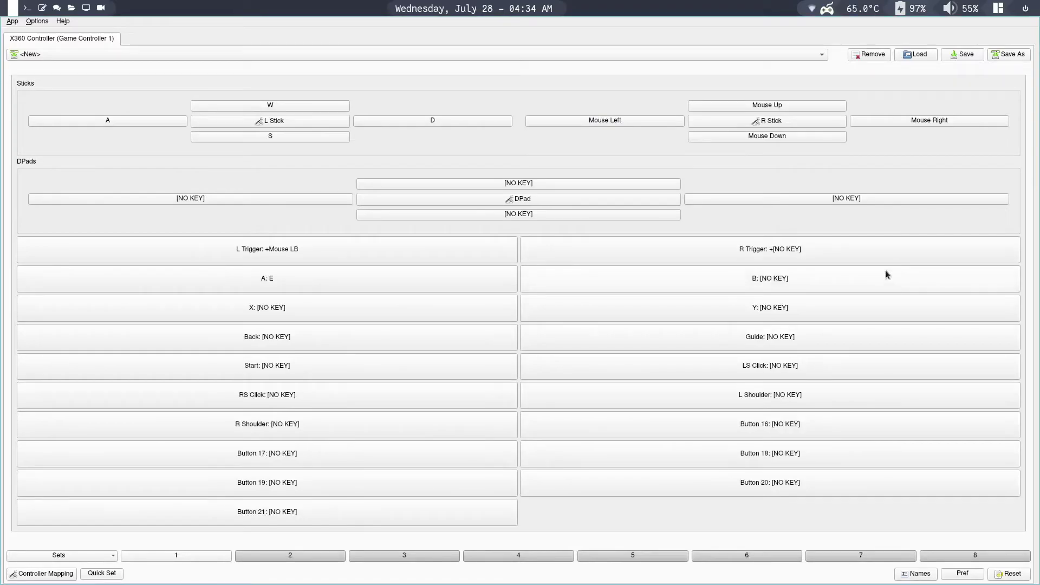
# Step: Map the right trigger's positive half throttle to the mouse's Right Button and close the trigger's settings
pyautogui.click(844, 257)
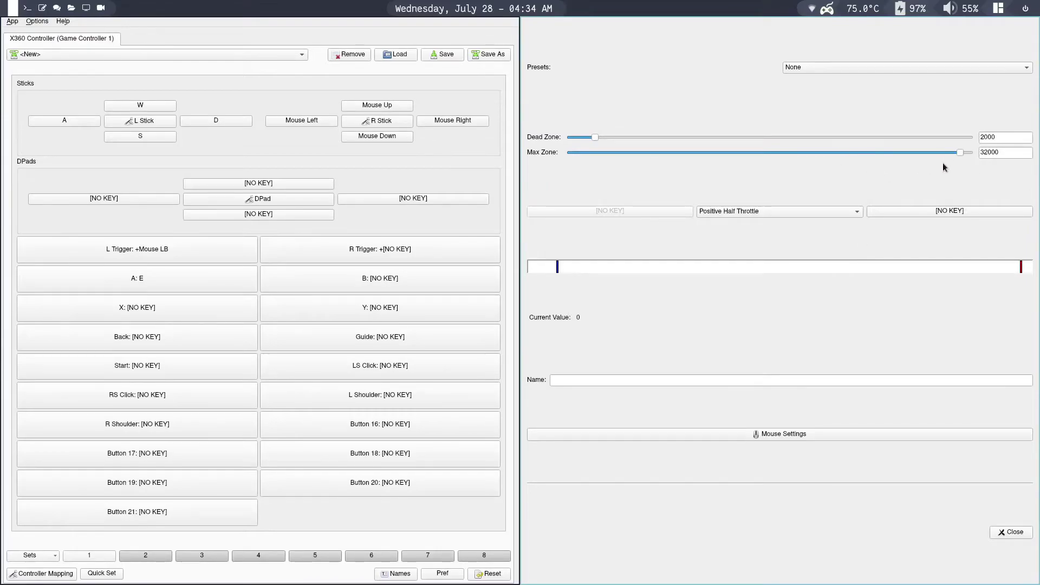
pyautogui.click(958, 213)
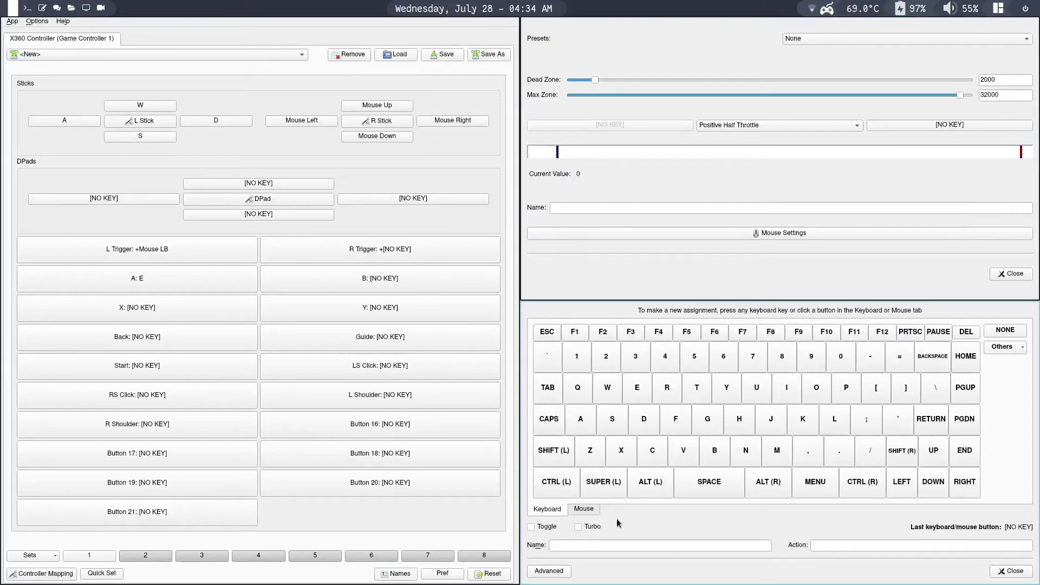
pyautogui.click(590, 507)
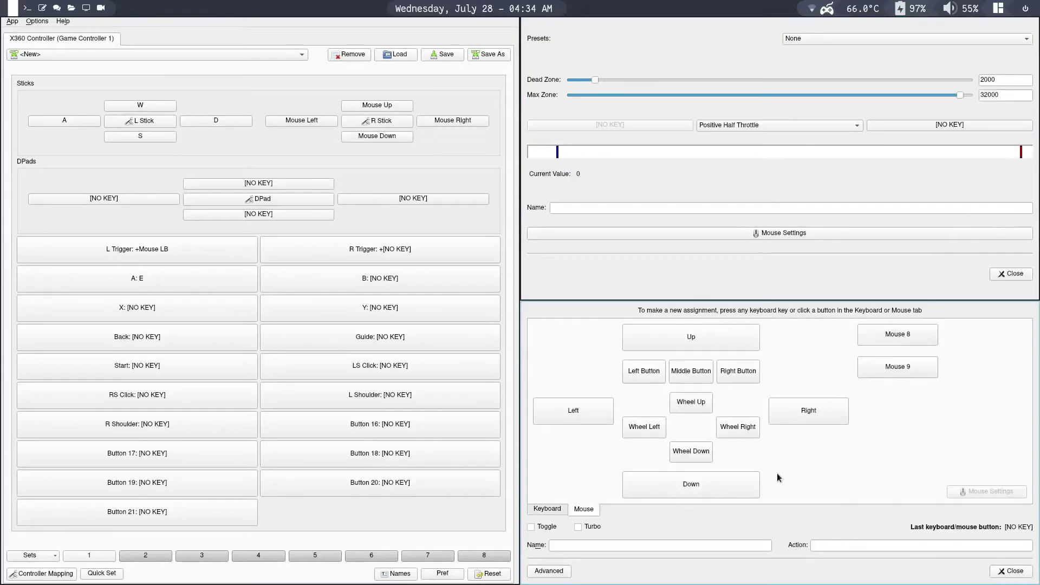
pyautogui.click(732, 375)
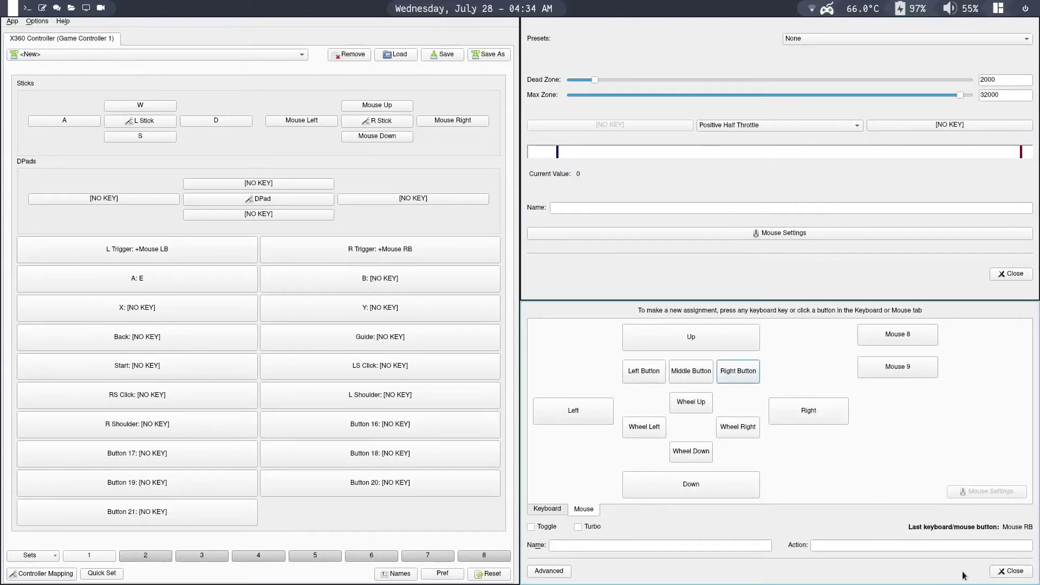
pyautogui.click(1009, 572)
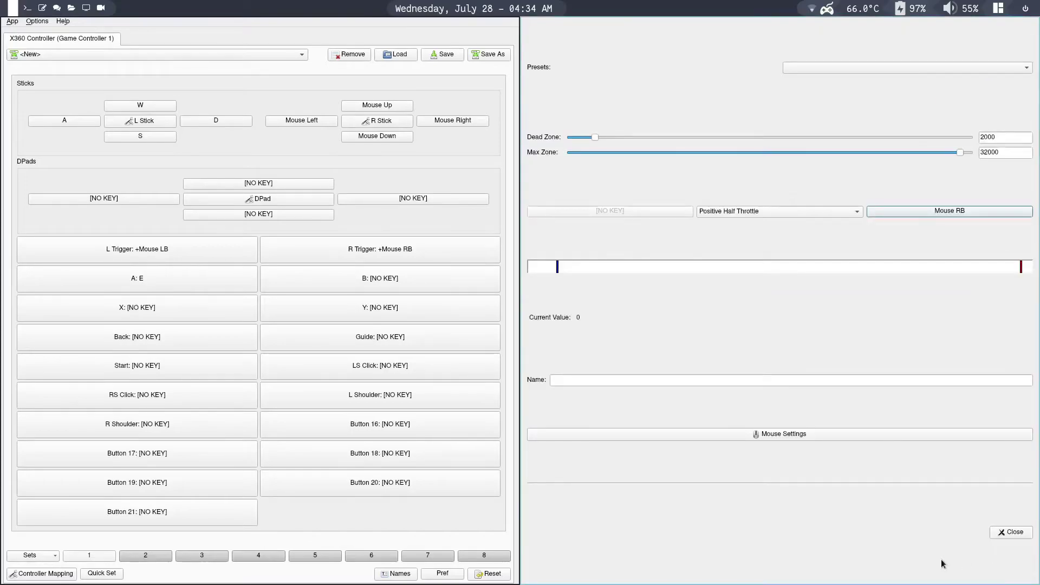
pyautogui.click(1015, 534)
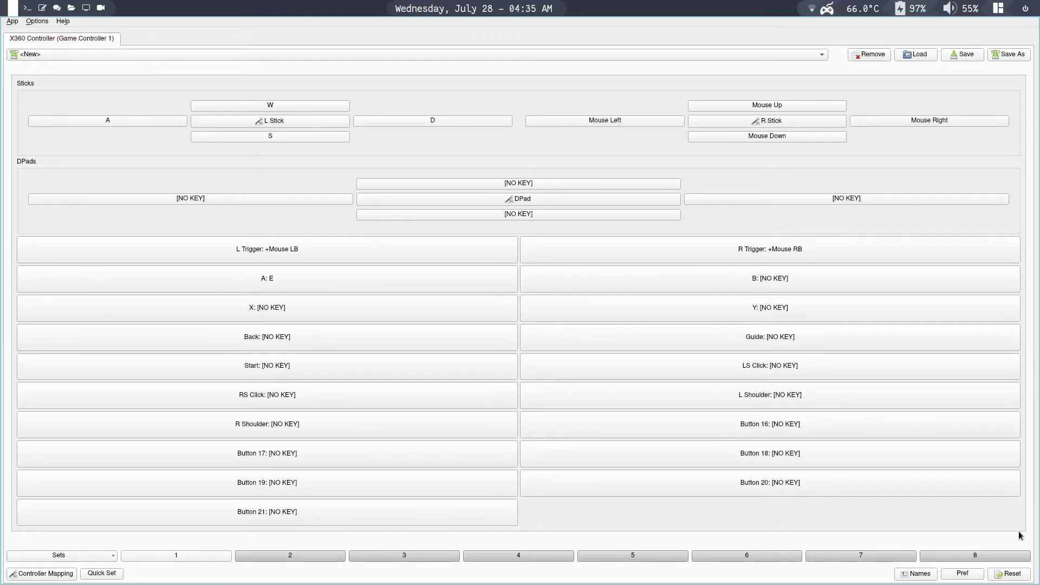
# Step: Map the controller's Start button to the ESC key
pyautogui.click(312, 368)
pyautogui.click(584, 510)
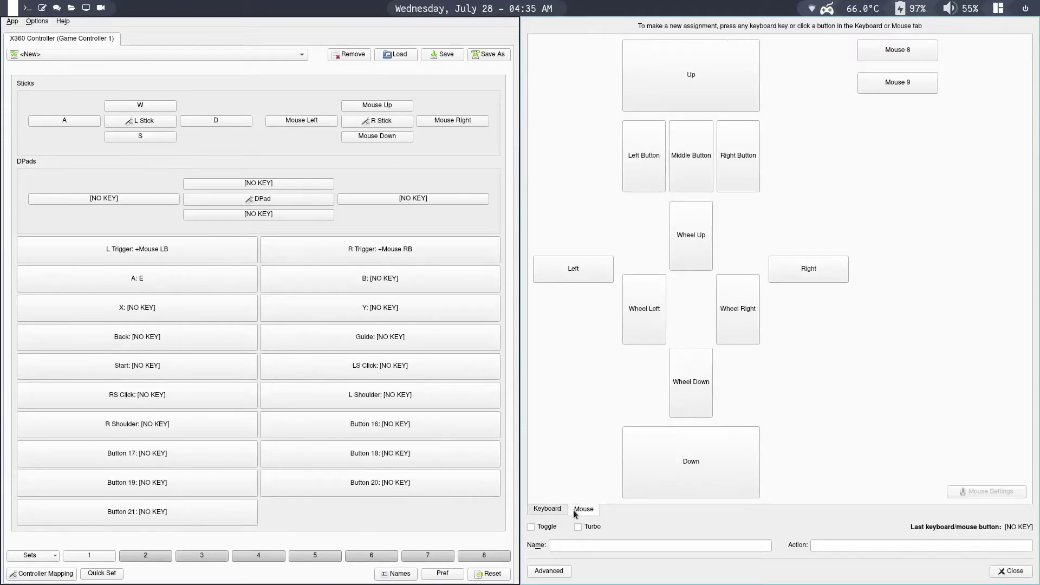
pyautogui.click(547, 509)
pyautogui.click(547, 47)
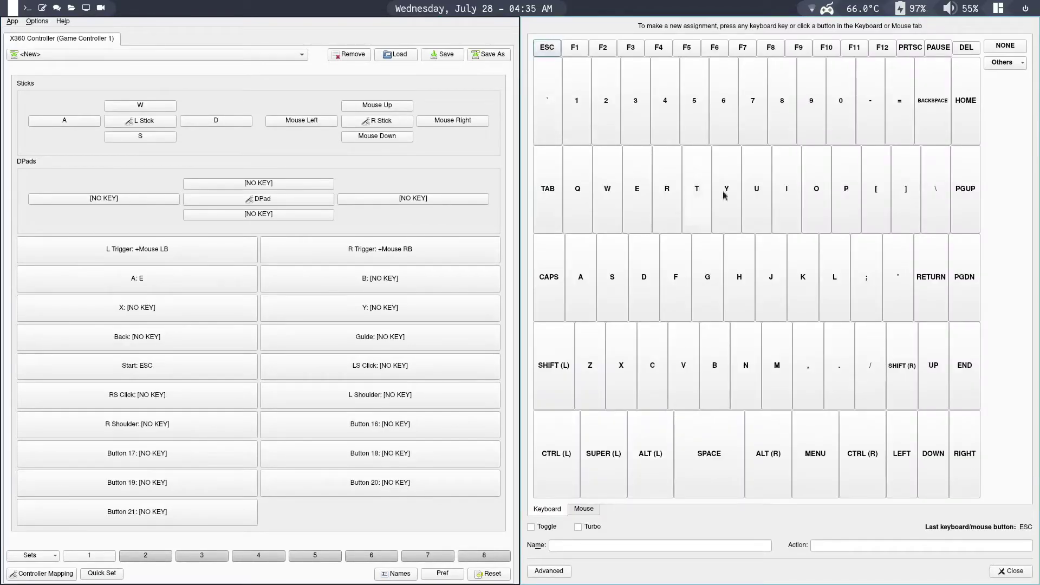
pyautogui.click(1017, 572)
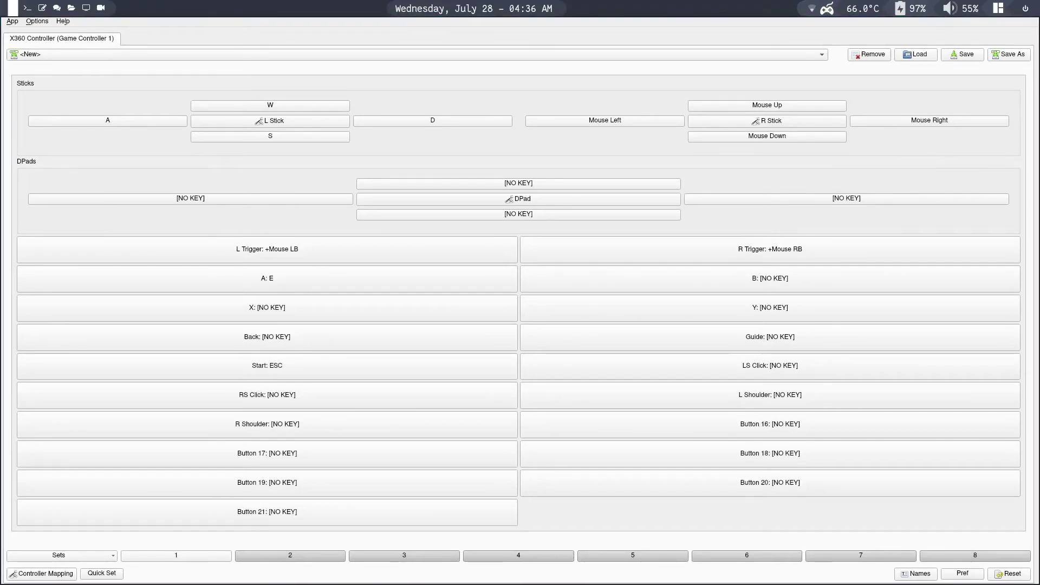
# Step: Save the controller mapping as a profile named Minecraft in the home folder
pyautogui.click(977, 55)
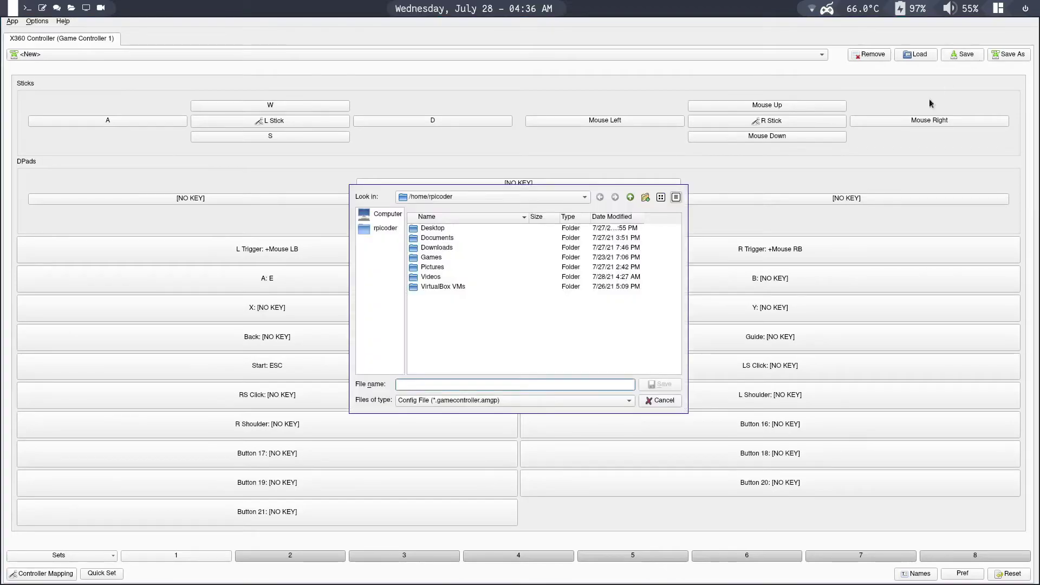
pyautogui.write('Minecraft')
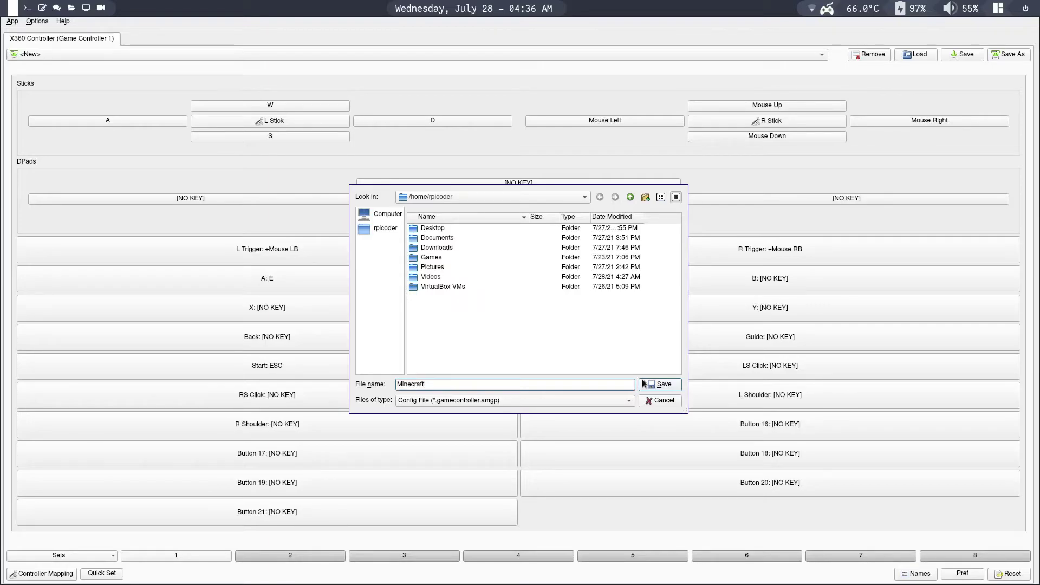
pyautogui.click(671, 388)
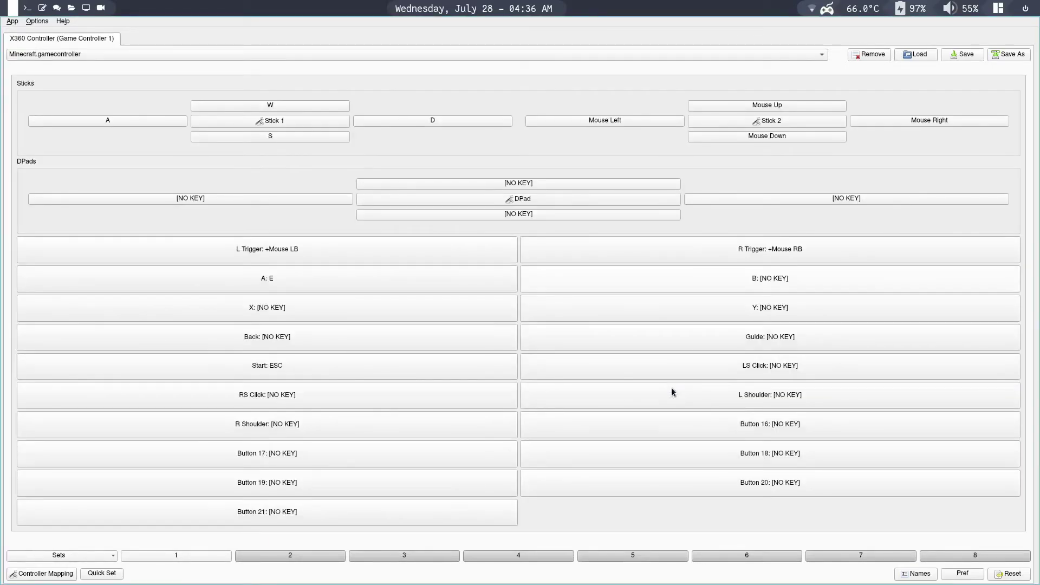
pyautogui.click(914, 56)
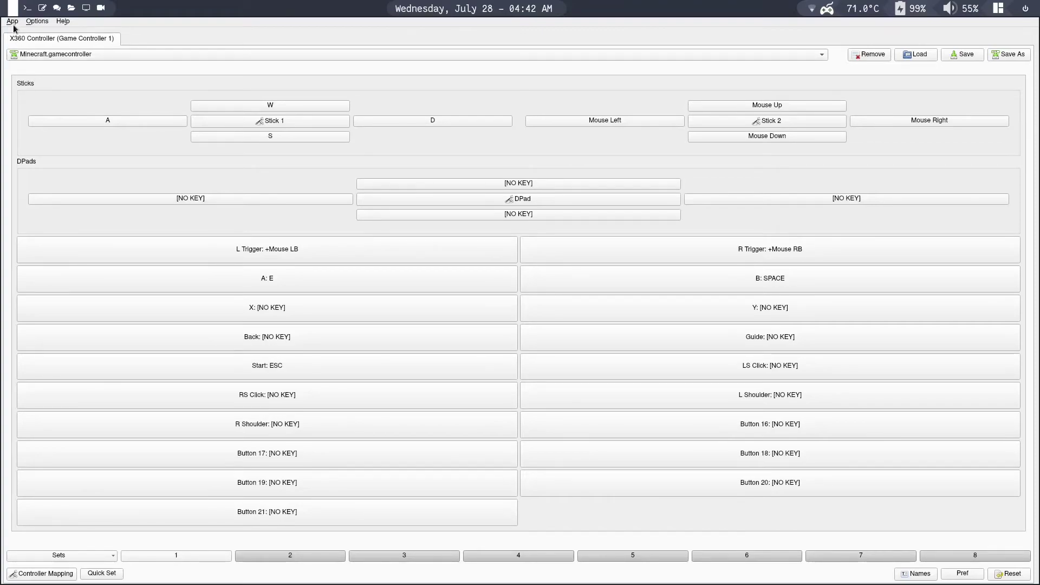
# Step: Review the general application settings, such as profile directory and tray options, and accept them as they are
pyautogui.click(35, 21)
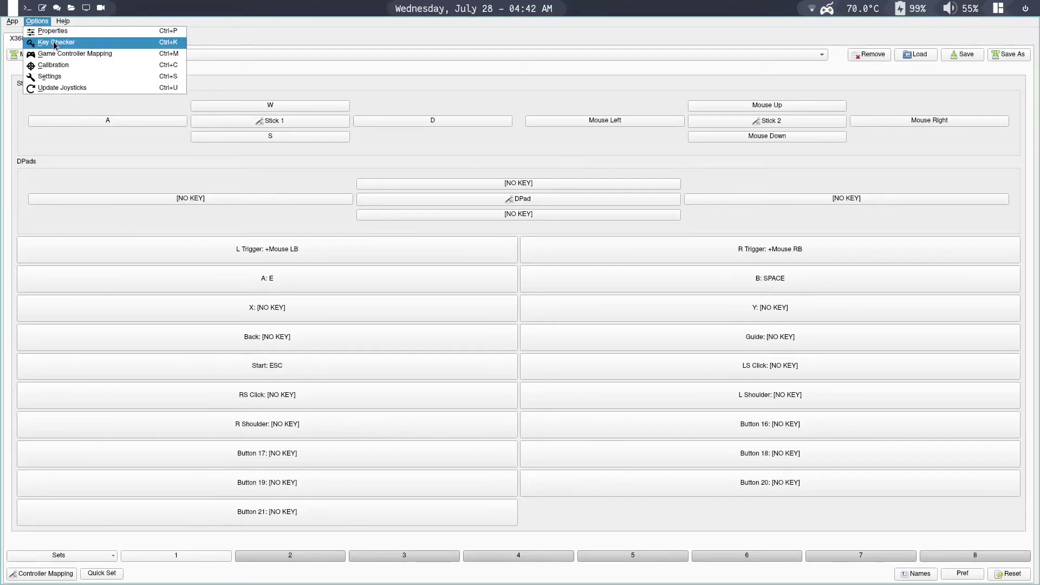
pyautogui.click(49, 77)
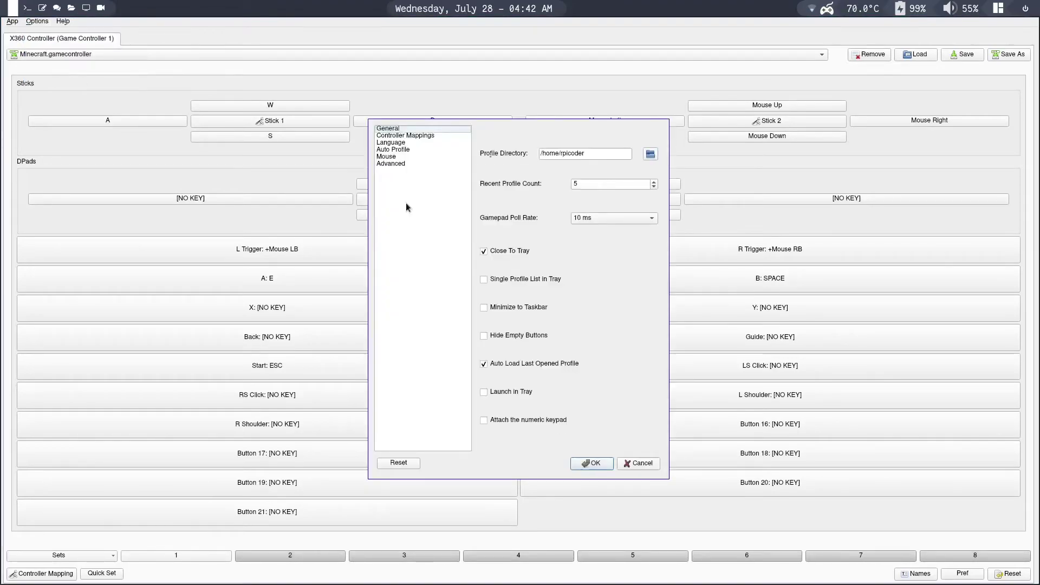
pyautogui.click(595, 463)
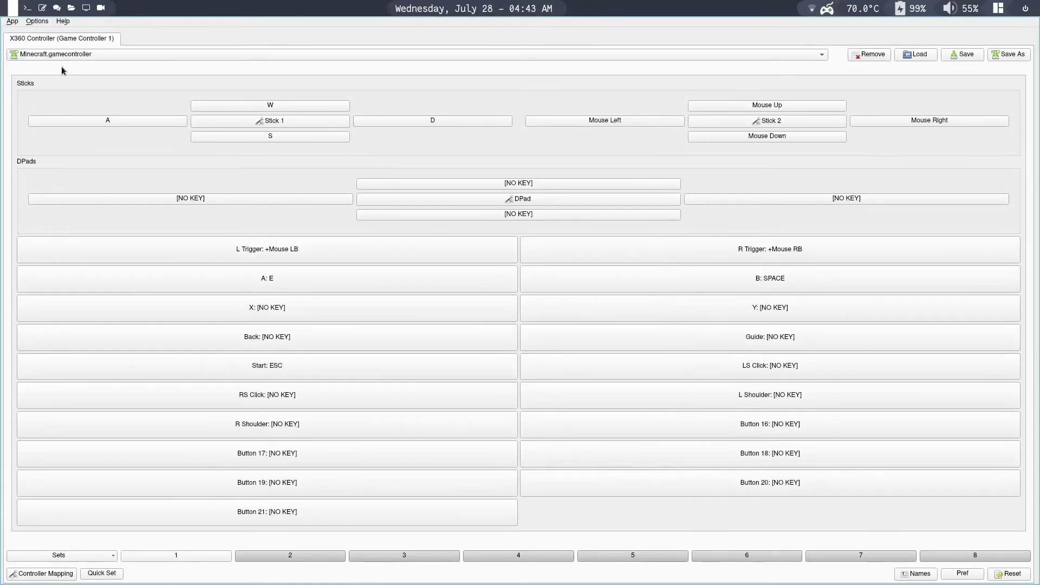
# Step: Hide the AntiMicroX window and switch to Minecraft to resume the paused game
pyautogui.click(11, 21)
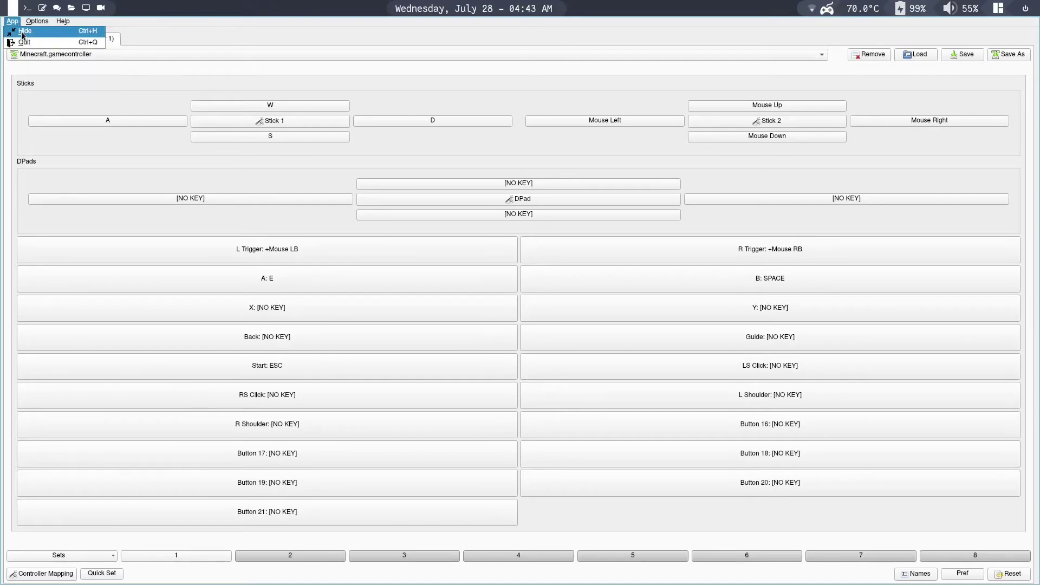
pyautogui.click(21, 32)
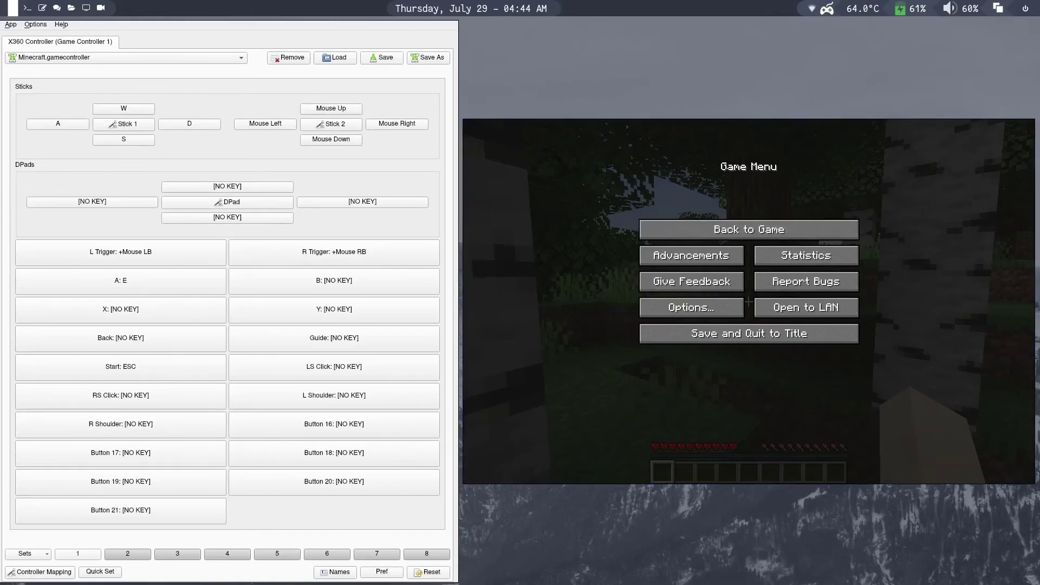
pyautogui.click(728, 229)
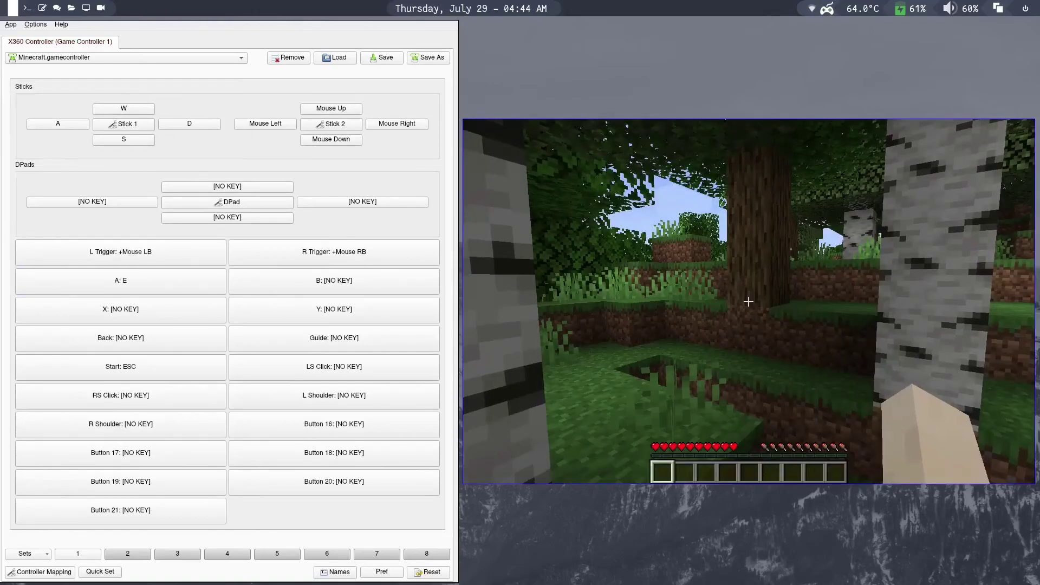
# Step: Walk through the forest in Minecraft using the mapped movement and look sticks, and mine a grass block
pyautogui.press('w')
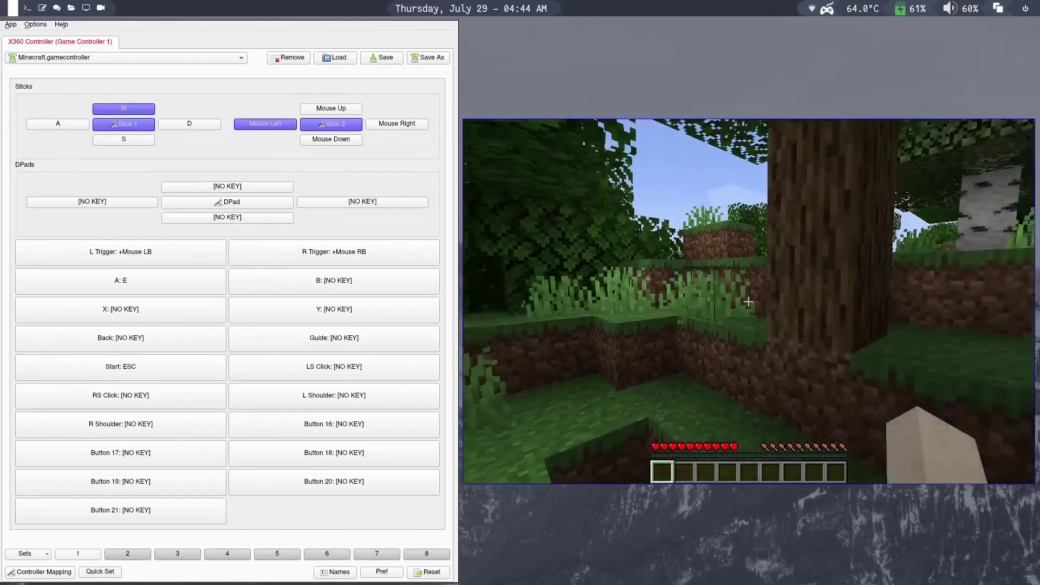
pyautogui.press('w')
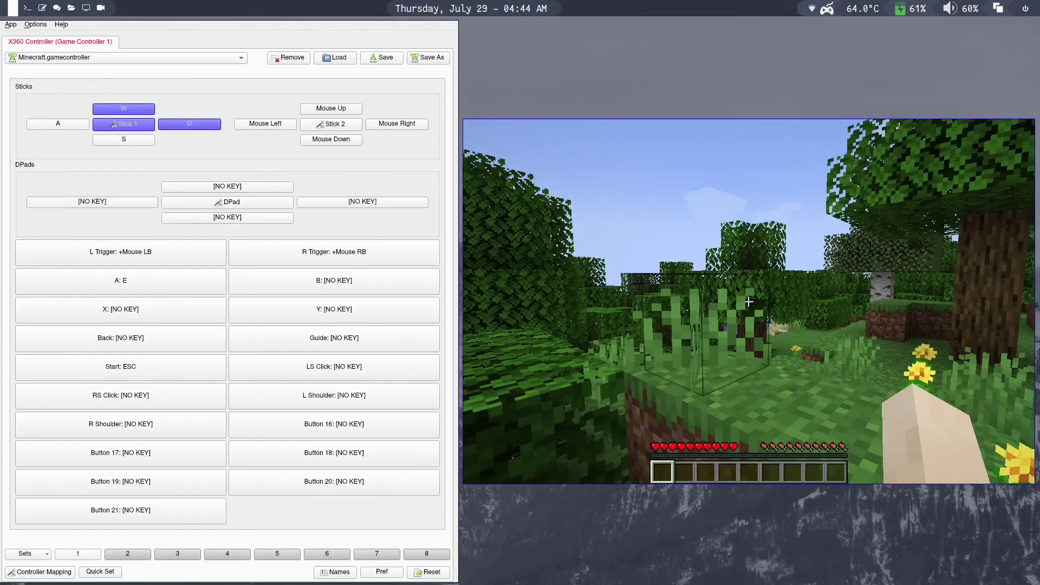
pyautogui.press('w')
pyautogui.press('a')
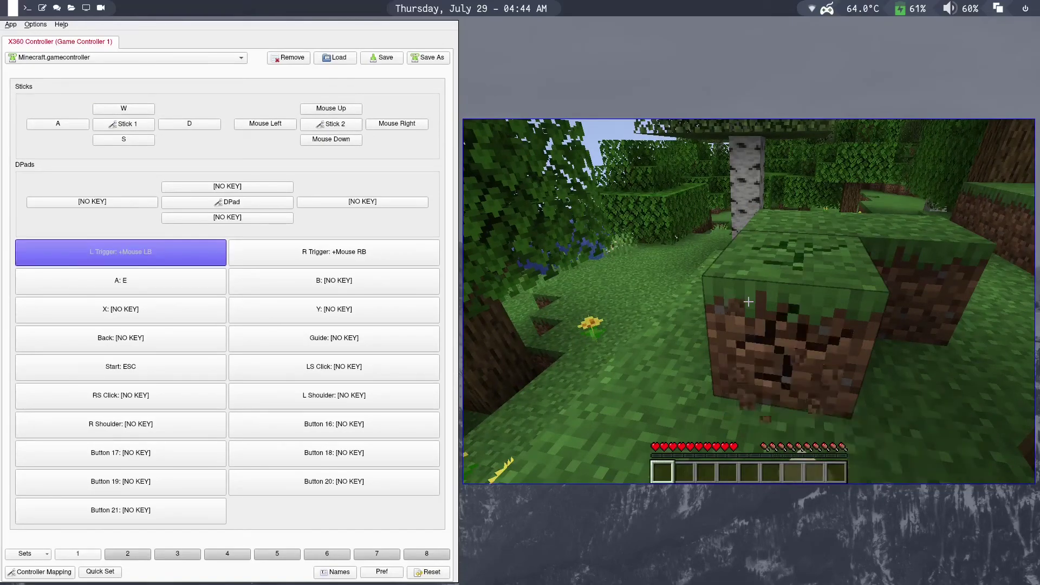
# Step: Cross the clearing with the collected dirt and place the block on open grass
pyautogui.press('w')
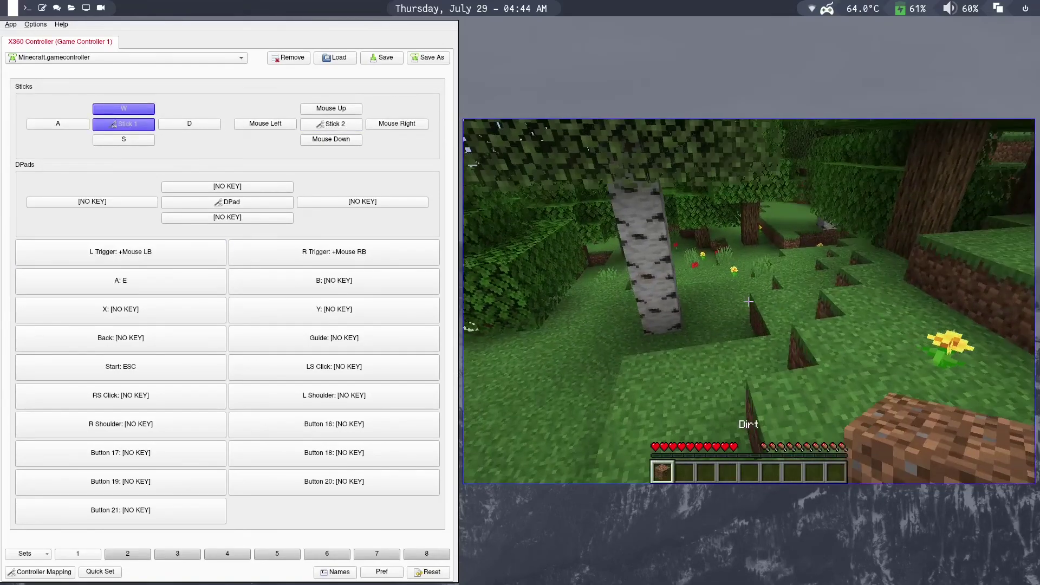
pyautogui.press('w')
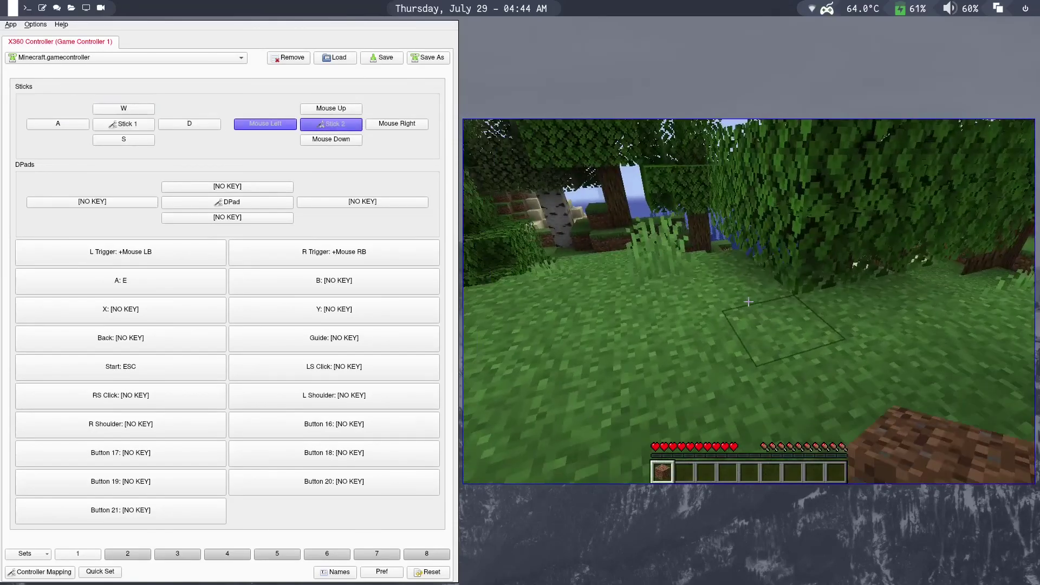
pyautogui.rightClick(748, 302)
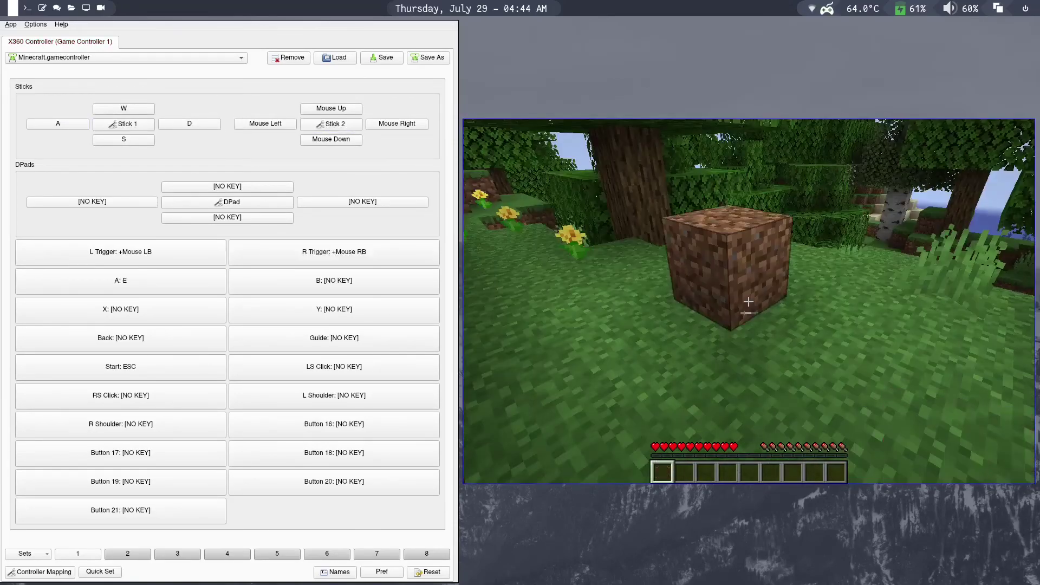
# Step: Mine another grass block from the ledge and stack the collected dirt on top of the placed dirt block
pyautogui.click(749, 302)
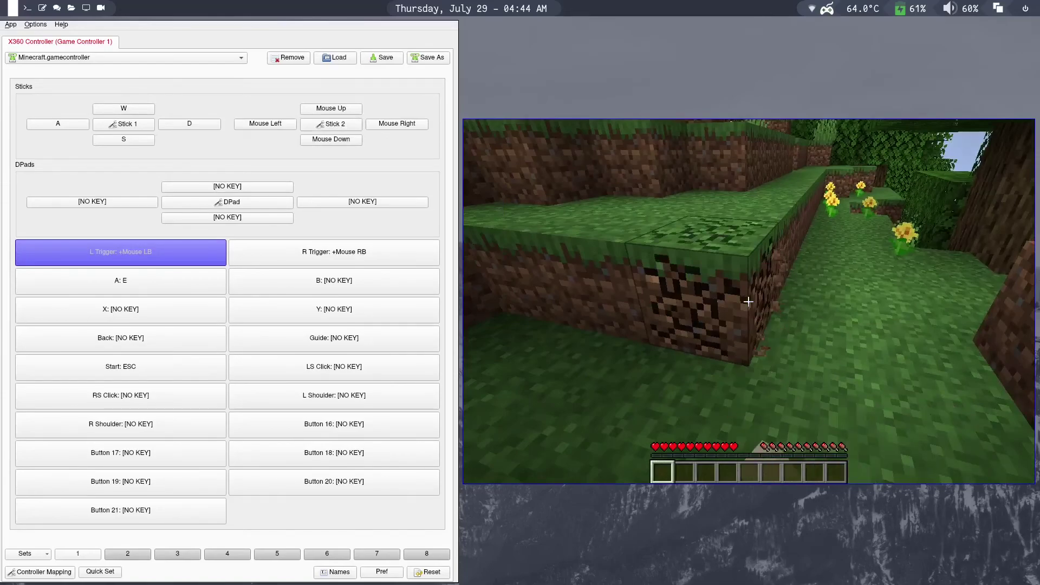
pyautogui.press('w')
pyautogui.press('w')
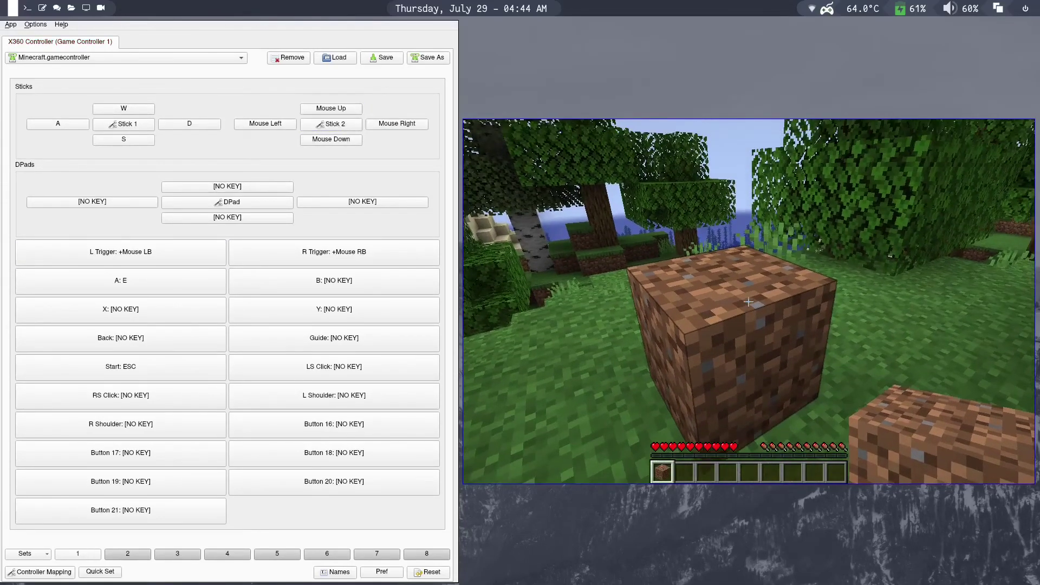
pyautogui.rightClick(749, 302)
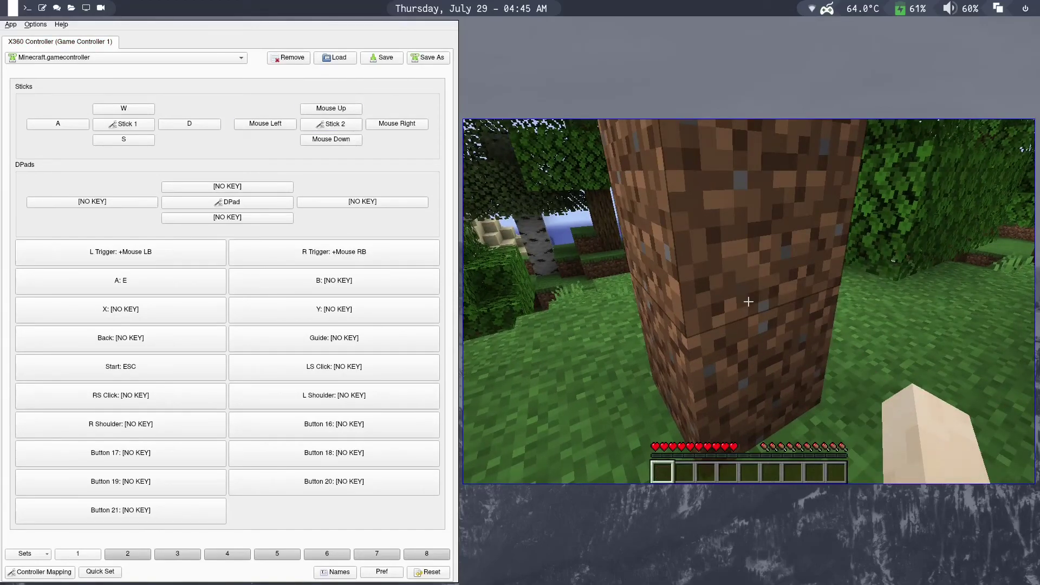
# Step: Pause the game and map the controller's B button to the SPACE key in AntiMicroX
pyautogui.press('Escape')
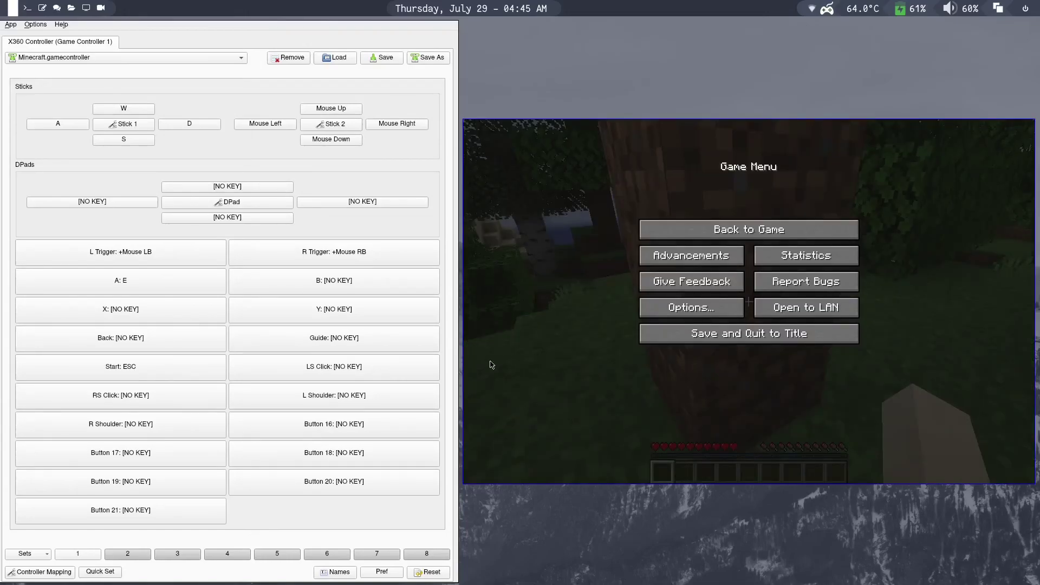
pyautogui.click(383, 291)
pyautogui.click(183, 335)
pyautogui.click(417, 413)
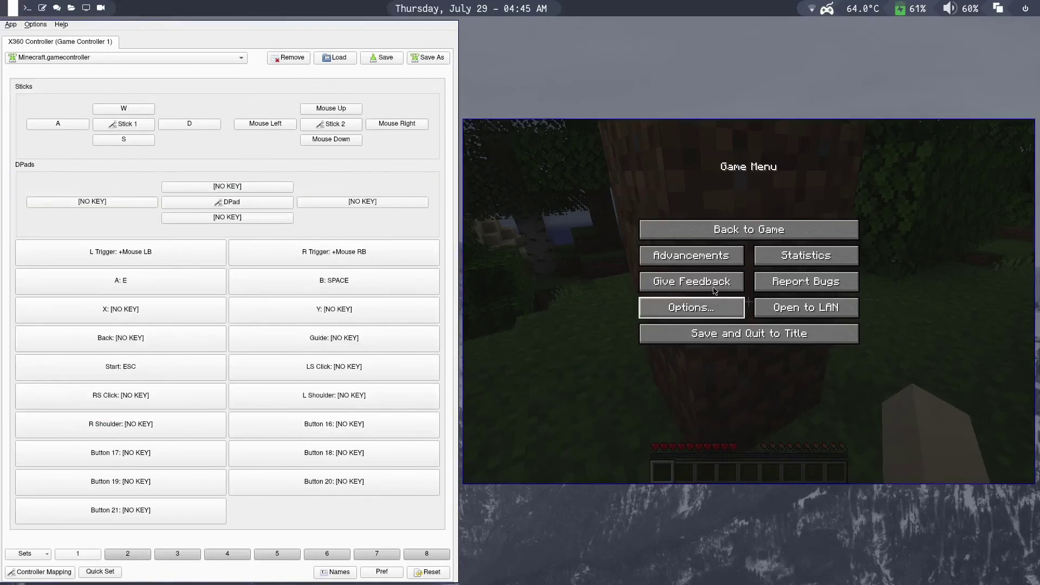
# Step: Resume Minecraft and test the jump mapping by walking and jumping past the dirt pillar towards the water
pyautogui.click(759, 232)
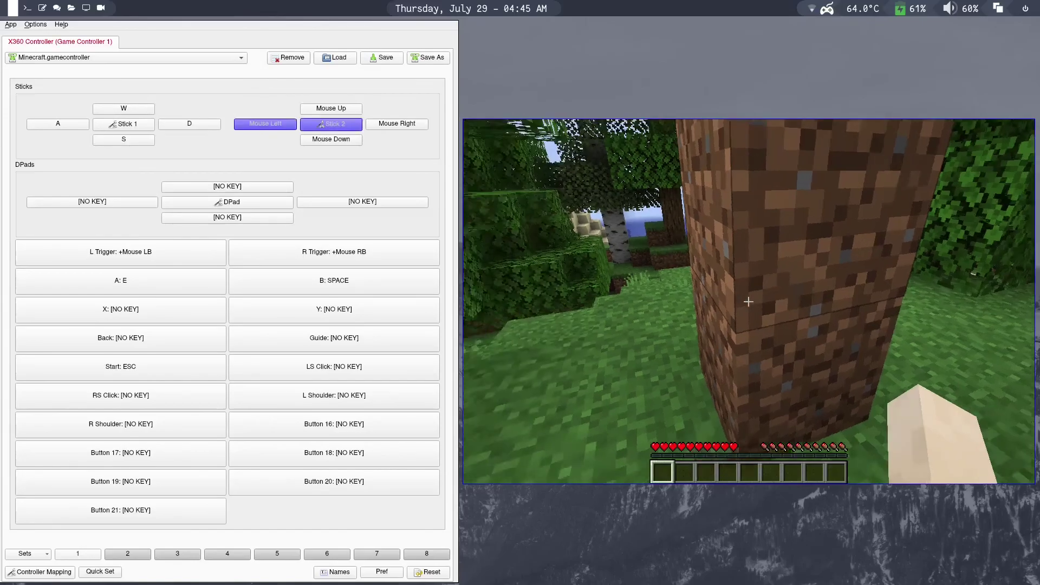
pyautogui.press('w')
pyautogui.press('space')
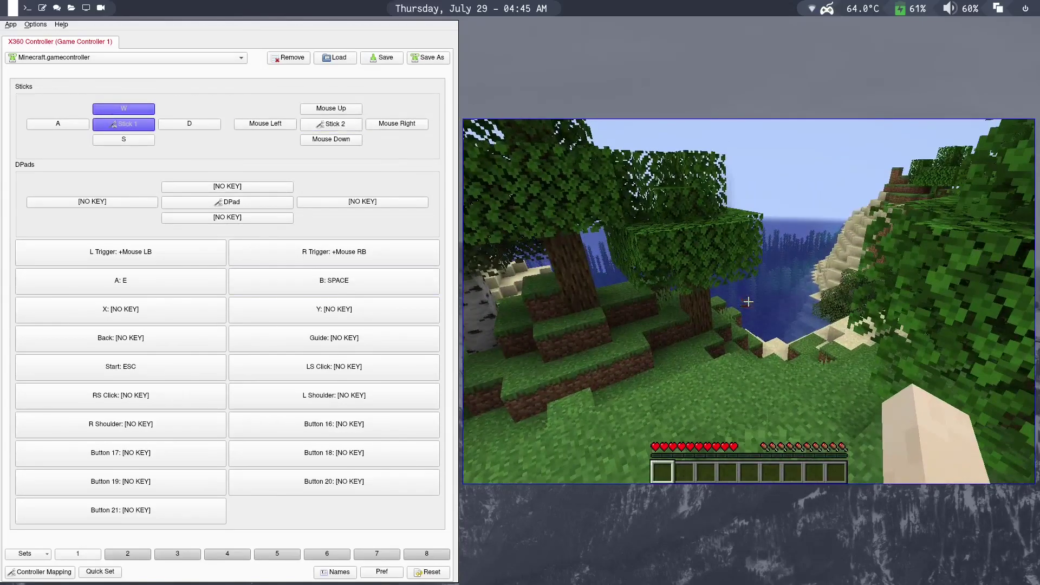
pyautogui.press('space')
pyautogui.press('space')
pyautogui.press('d')
pyautogui.press('space')
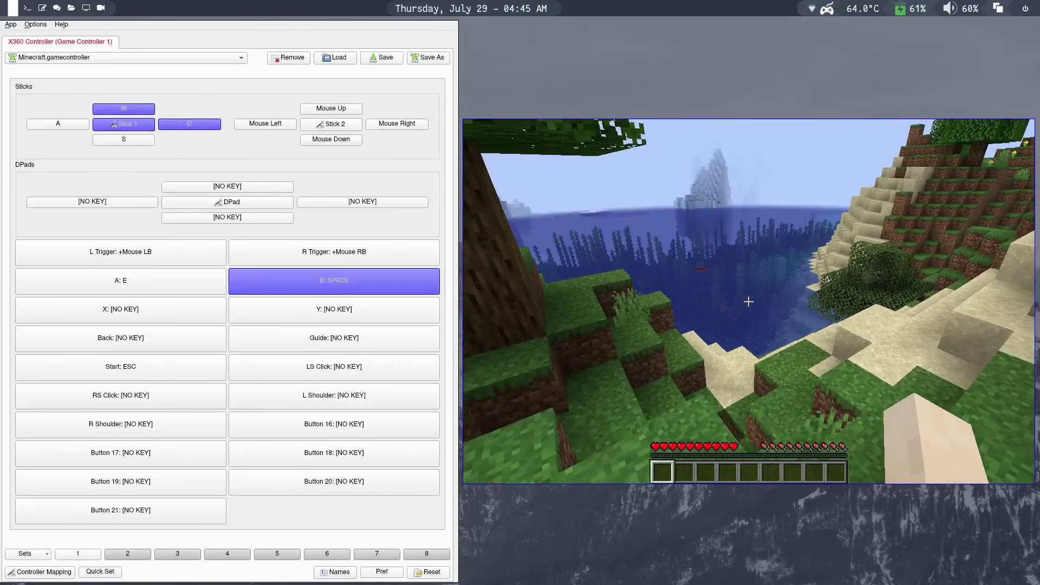